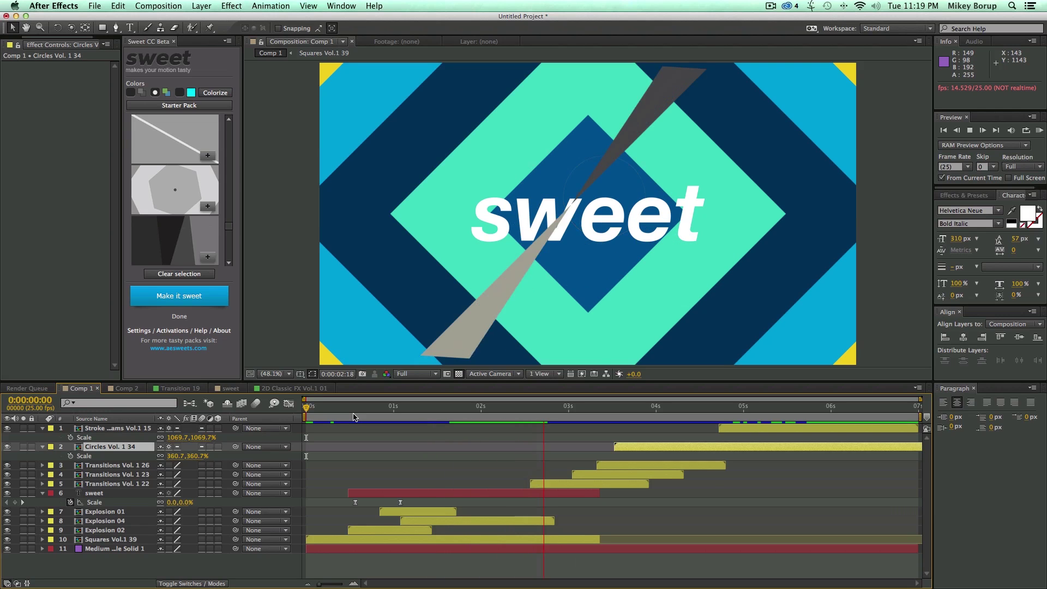
key(space)
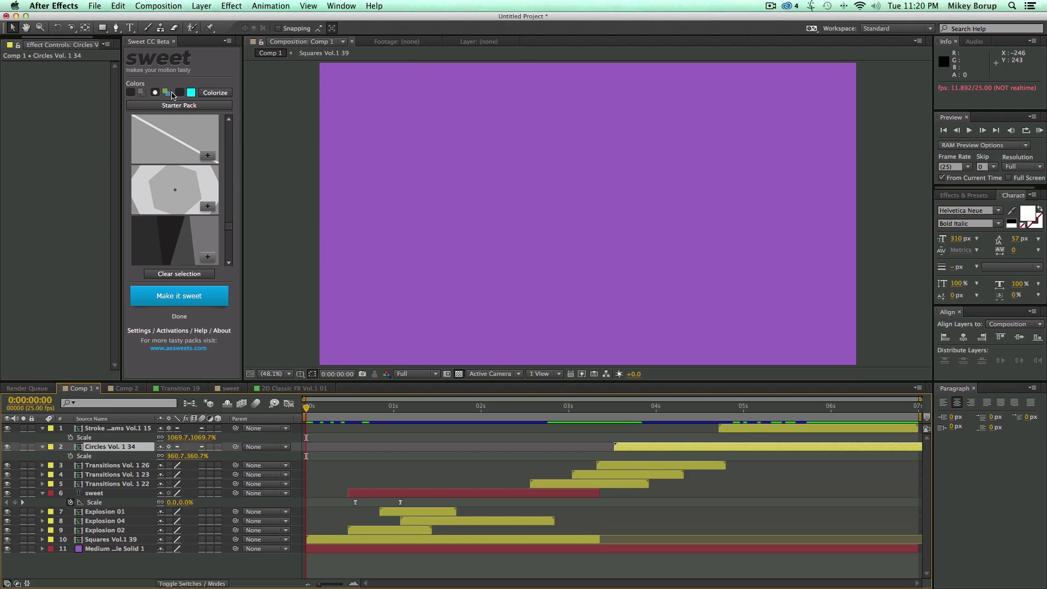
click(341, 6)
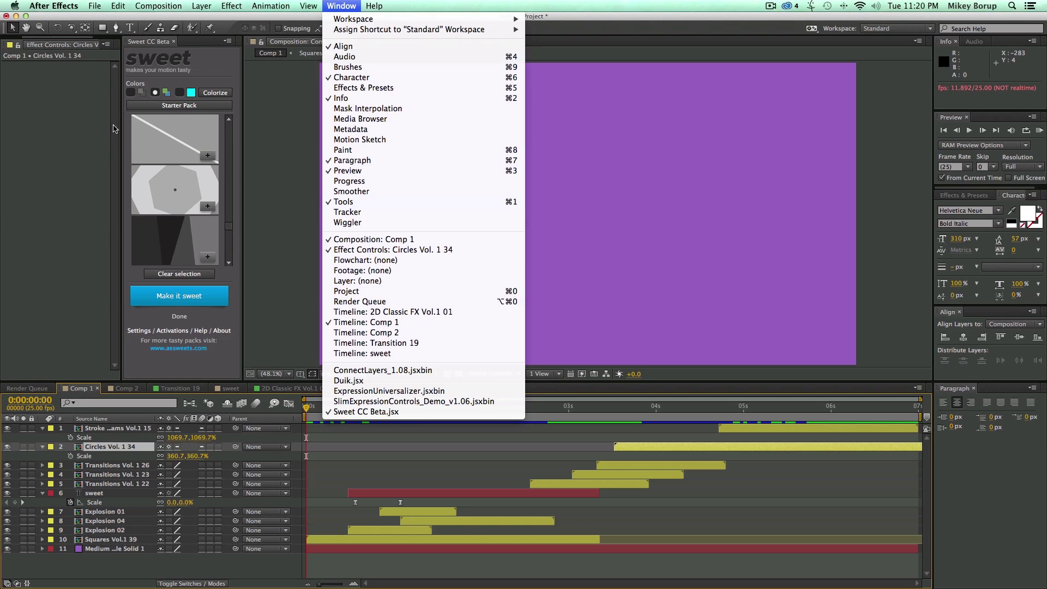
click(206, 65)
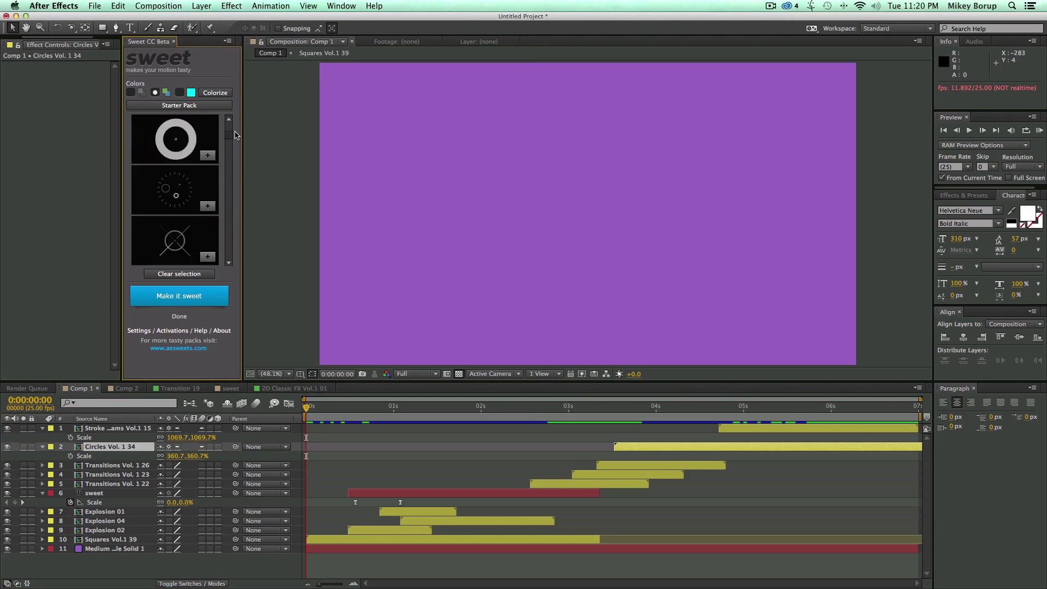
Browse the available Sweet packs, choose Starter Pack and look through its animation thumbnails.
click(191, 106)
scroll(229, 127, down, 3)
scroll(229, 127, up, 3)
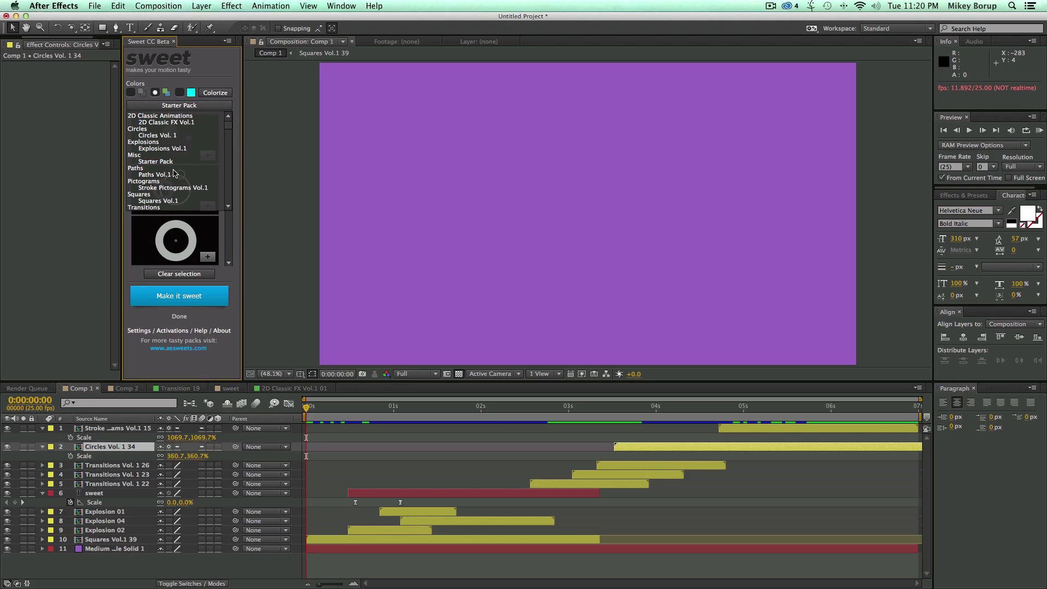
click(166, 163)
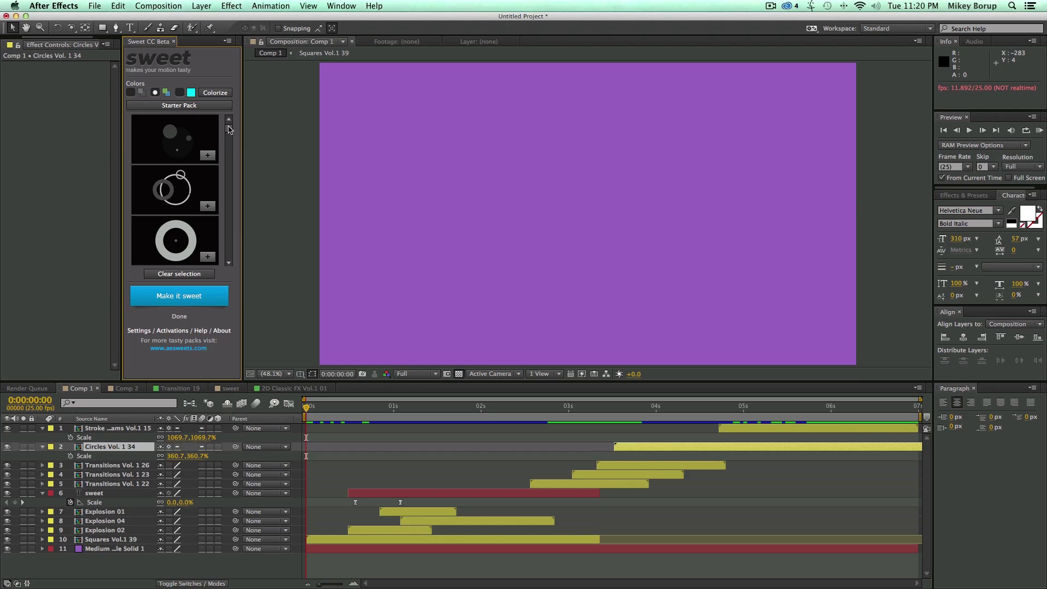
drag(229, 129, 225, 169)
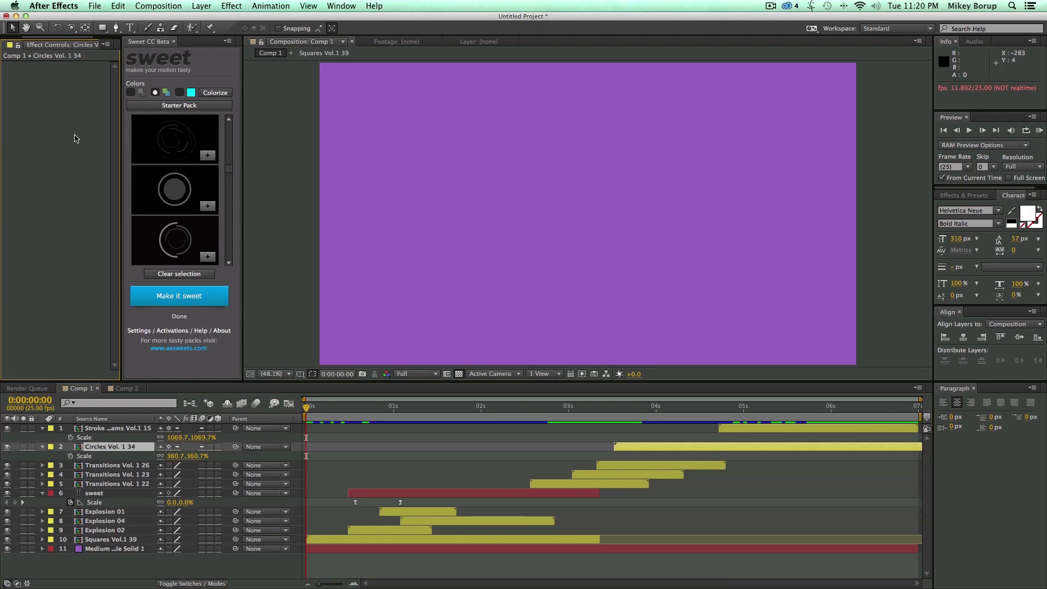
Create a 7-second 1920 x 1080 composition at 23.976 fps and insert the Starter Pack animation of broken concentric rings.
key(super+n)
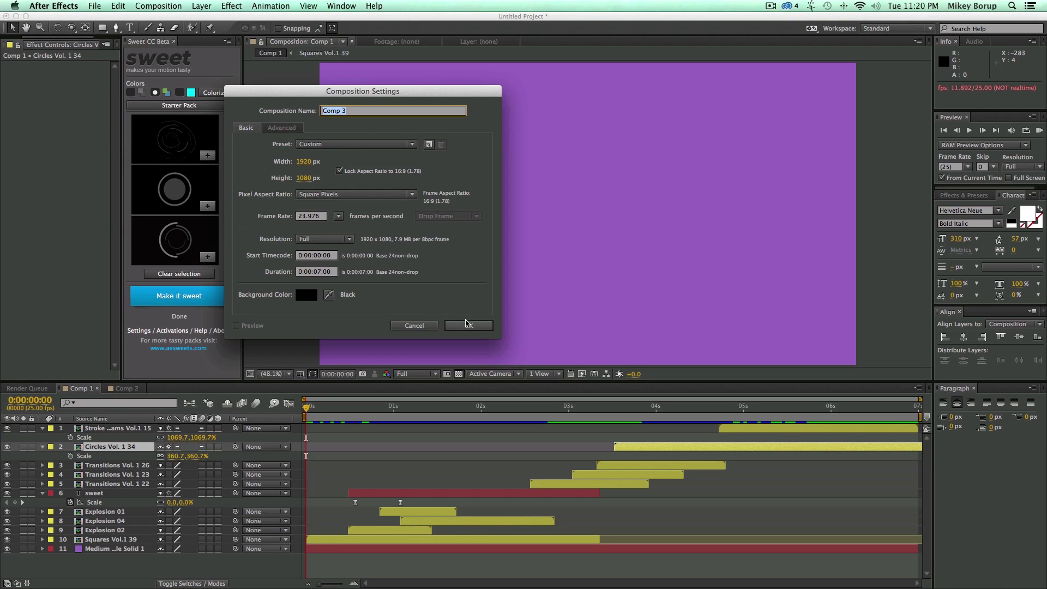
click(468, 325)
click(230, 169)
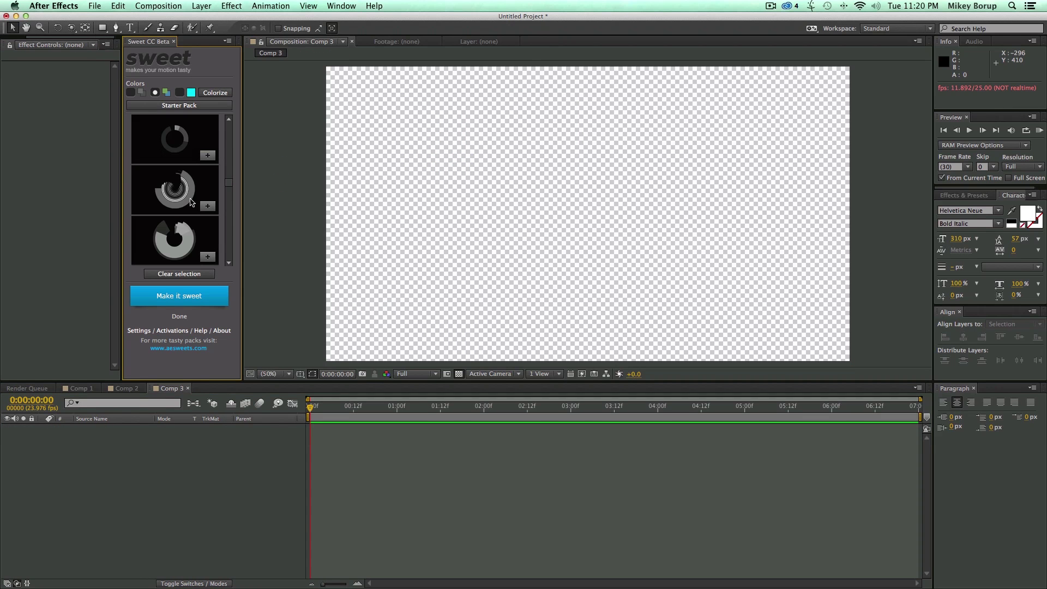
click(175, 198)
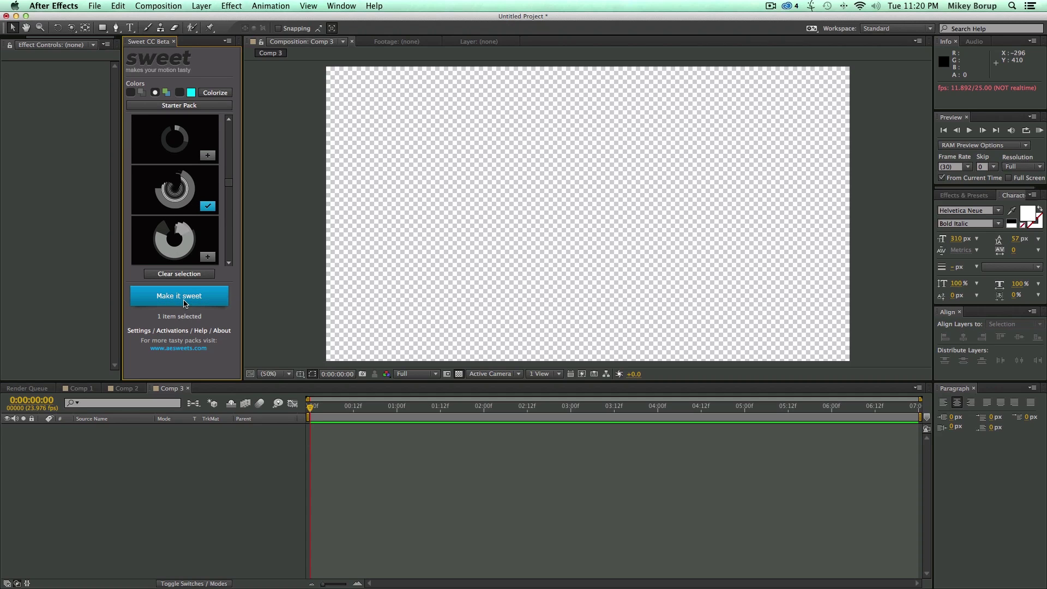
click(184, 302)
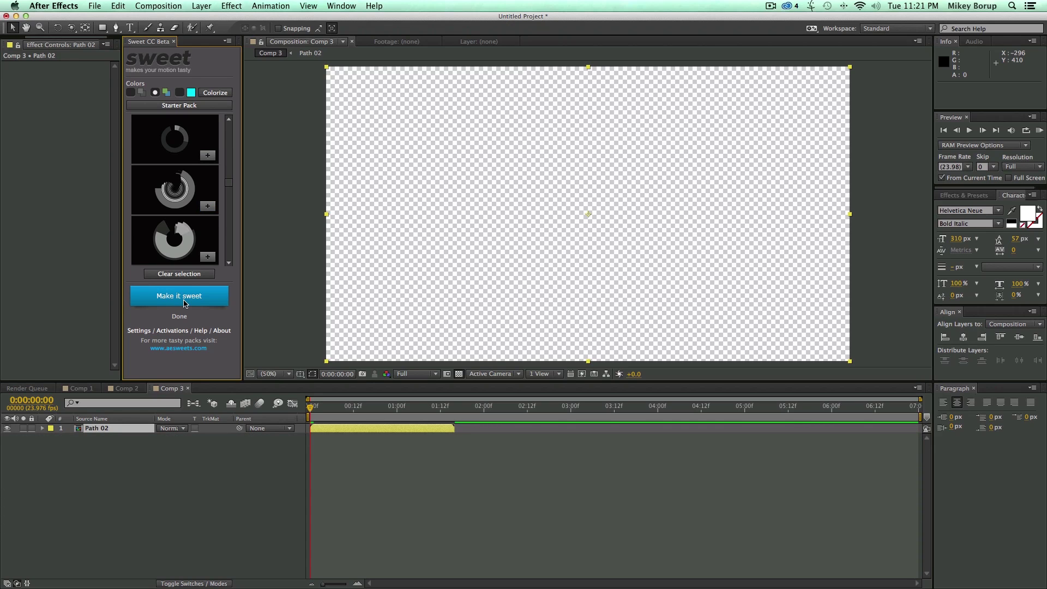
Preview the inserted ring animation and turn off the transparency grid so it displays on the black background.
click(312, 408)
key(space)
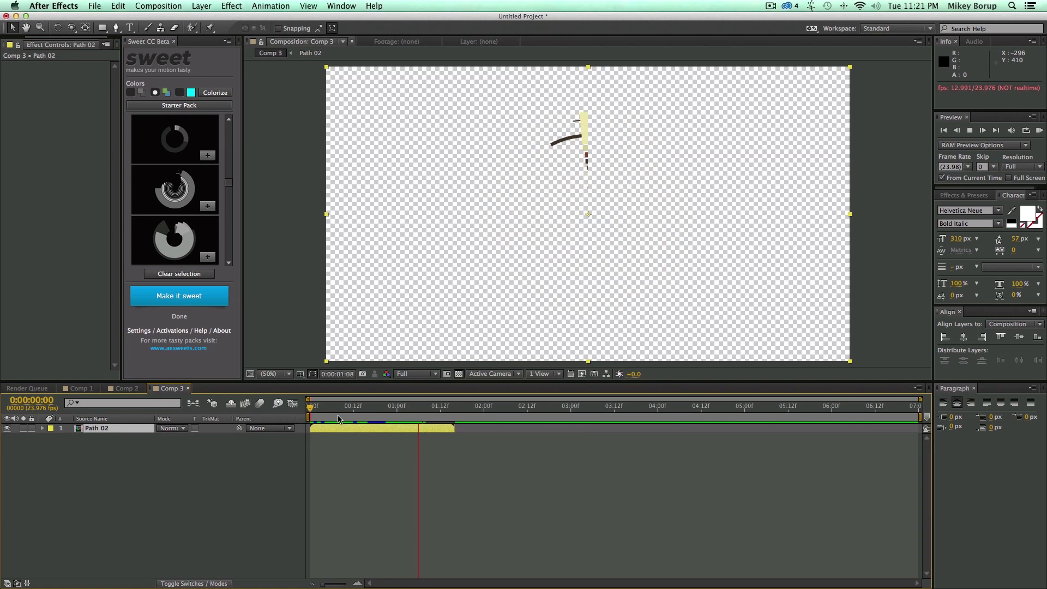
key(space)
click(447, 374)
key(Home)
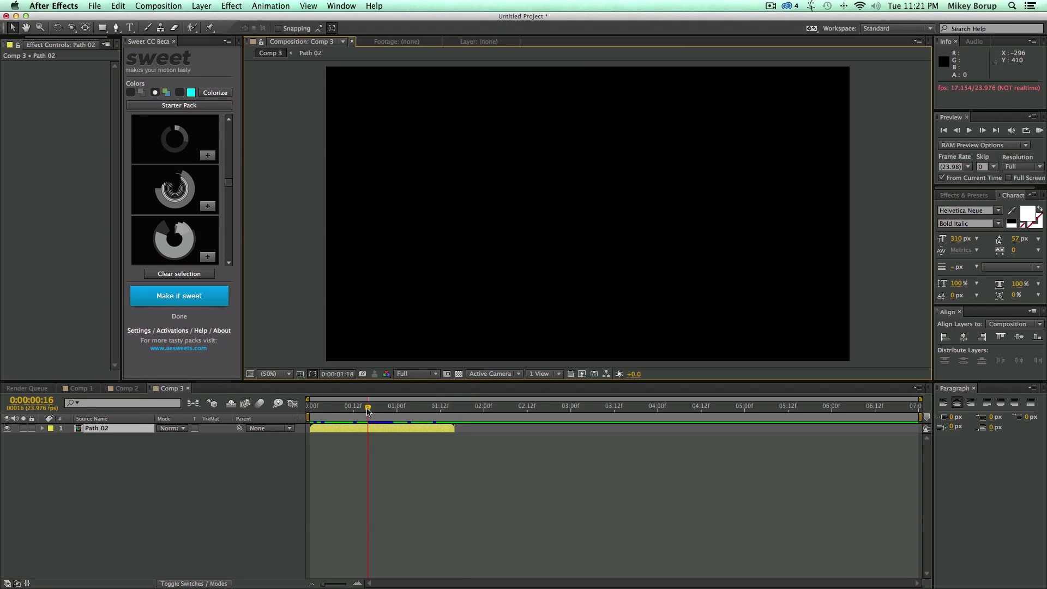
Replay the ring animation from the first frame against the black background.
key(space)
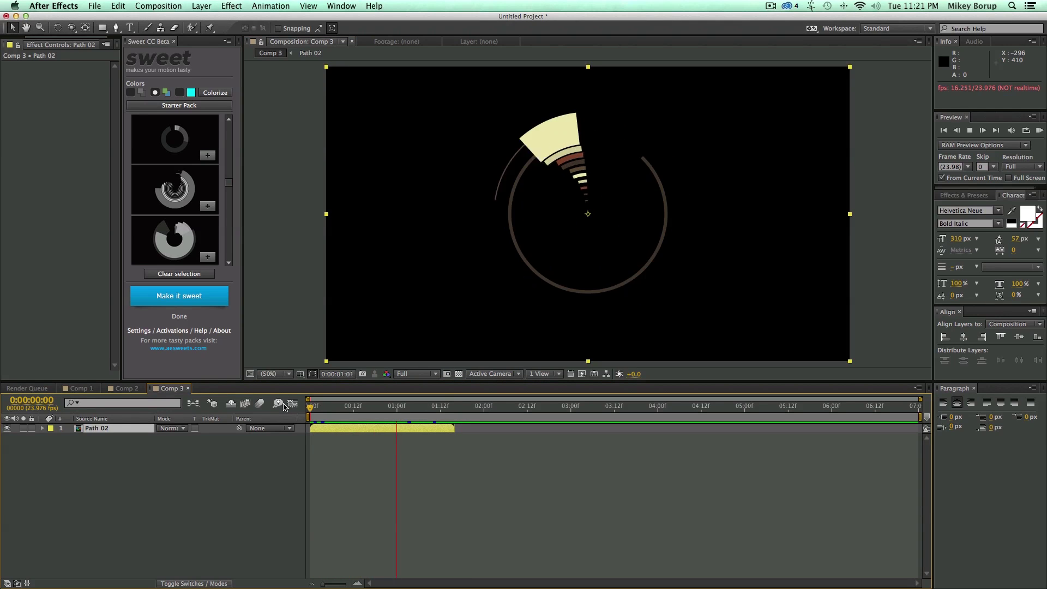
key(space)
key(Home)
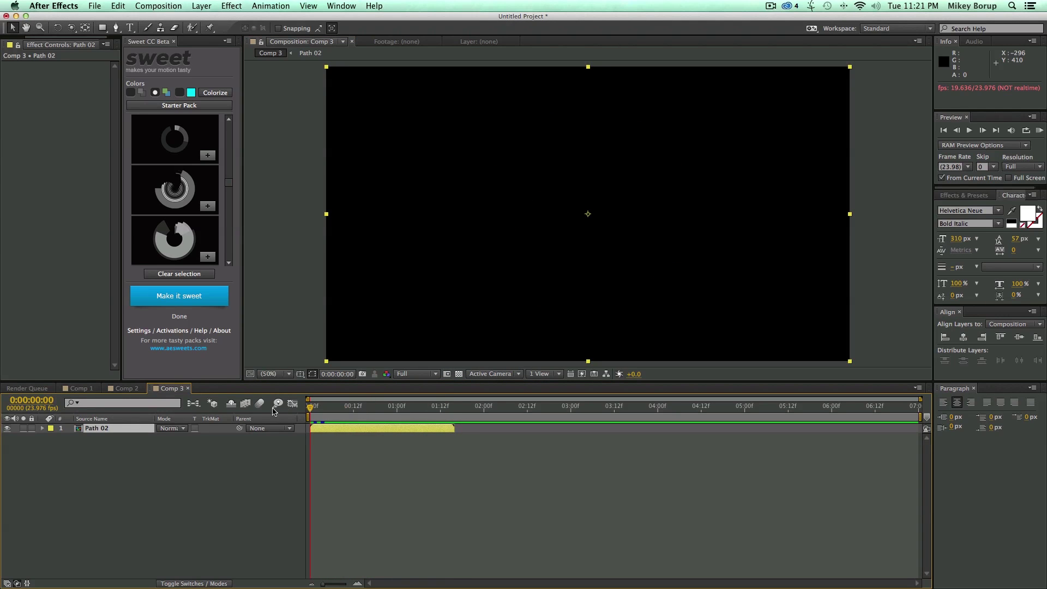
key(space)
drag(394, 411, 309, 409)
key(space)
key(space)
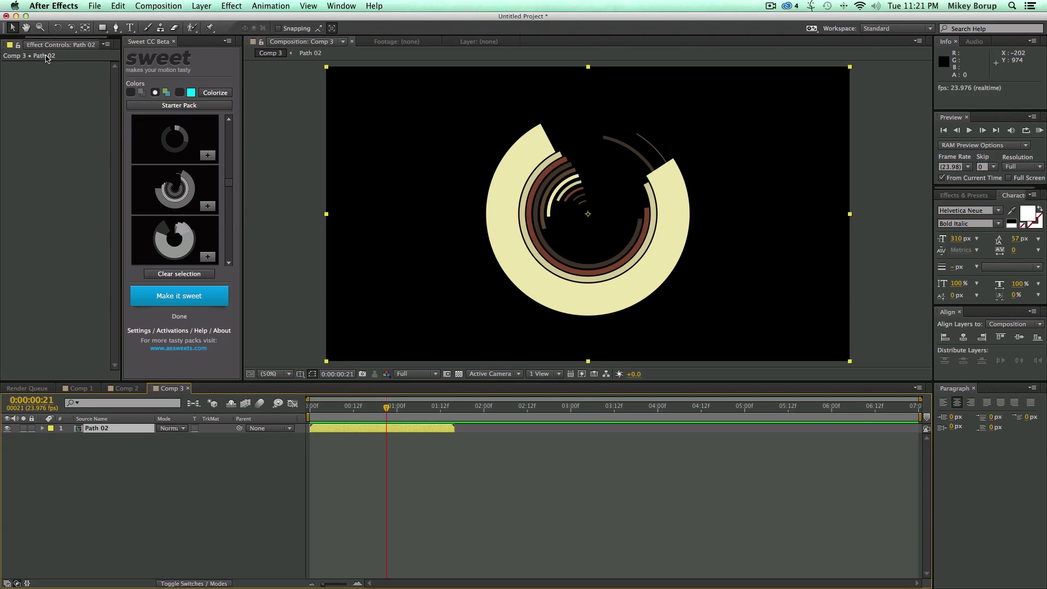
Inspect how the project organises the Sweet folder, including its 2D Classic Animations subfolder, and collapse it again.
scroll(41, 39, up, 1)
drag(41, 37, 18, 41)
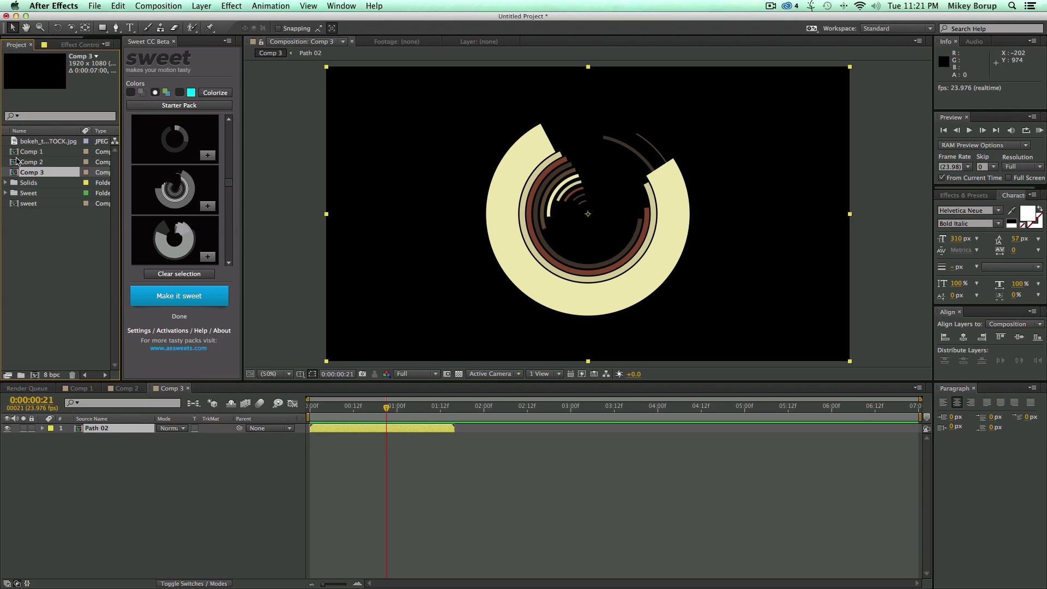
click(31, 193)
click(6, 194)
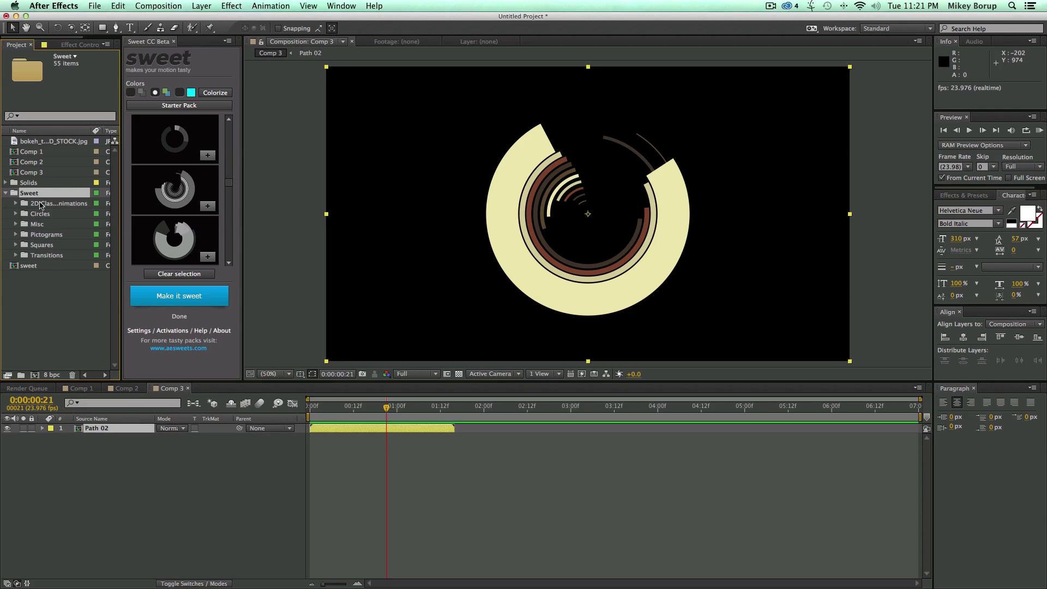
click(16, 203)
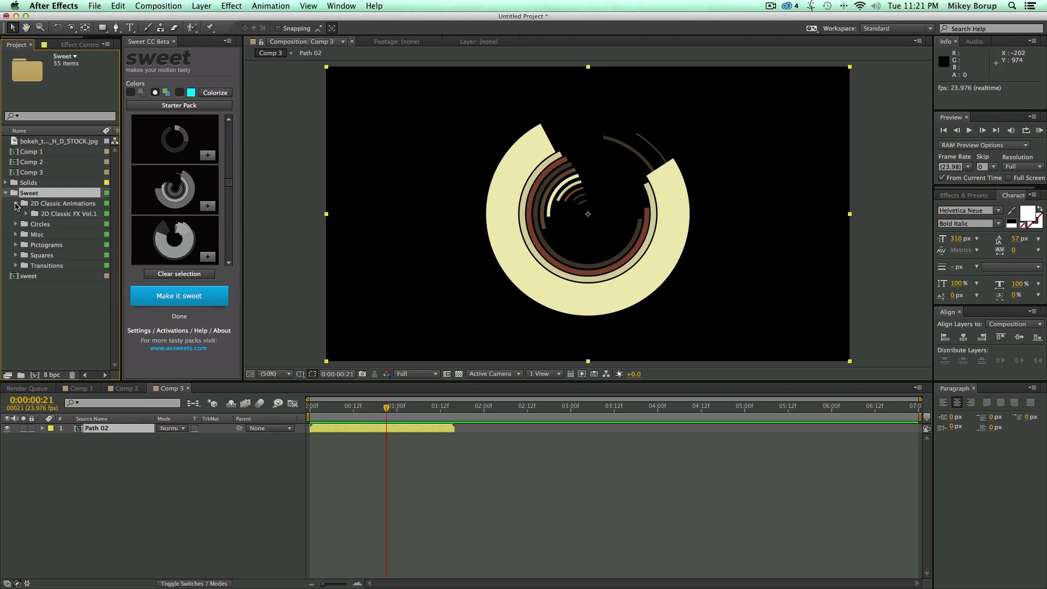
click(26, 214)
click(16, 204)
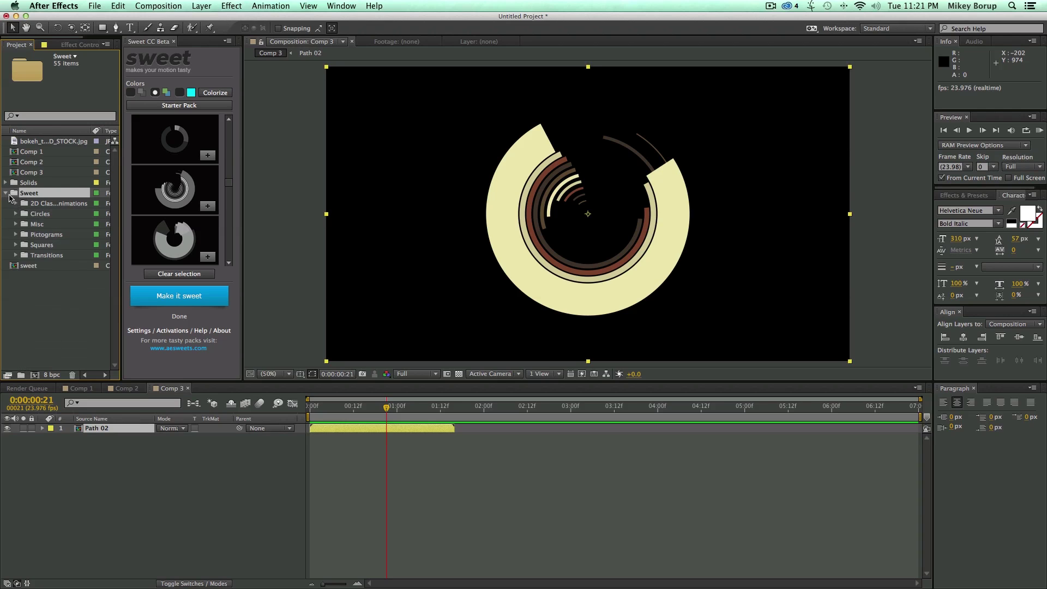
click(6, 194)
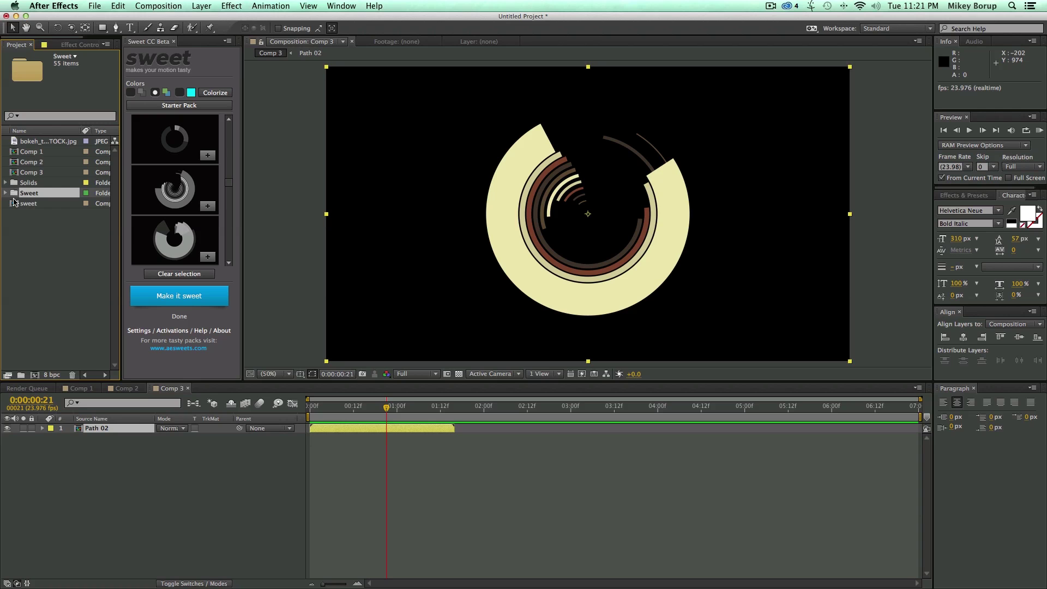
Open the Path 02 precomposition, examine its individual ring shape layers and play it from the start.
click(350, 401)
drag(357, 407, 389, 408)
double_click(358, 427)
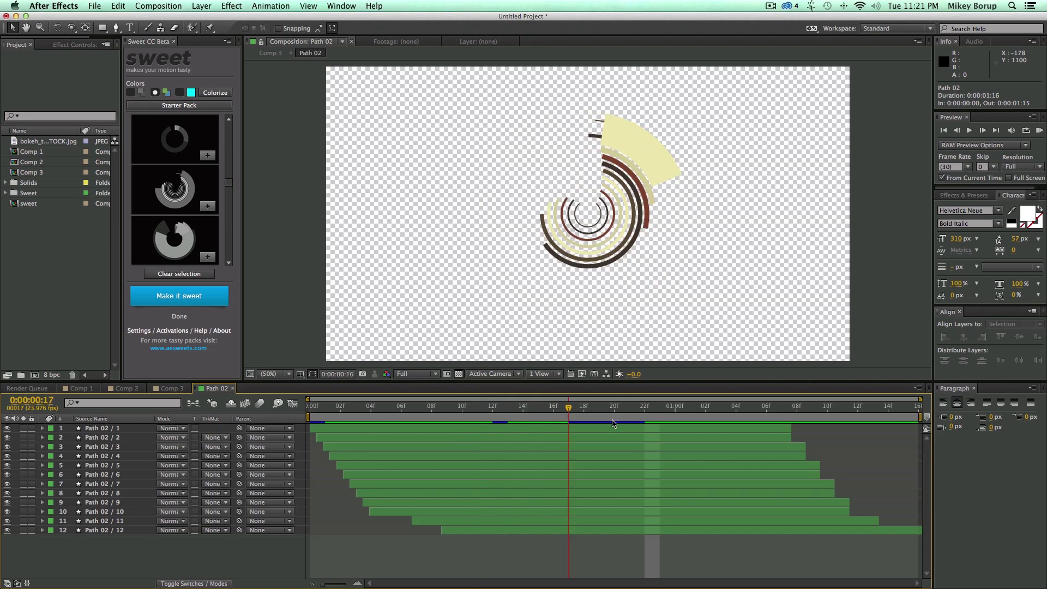
click(390, 430)
click(420, 456)
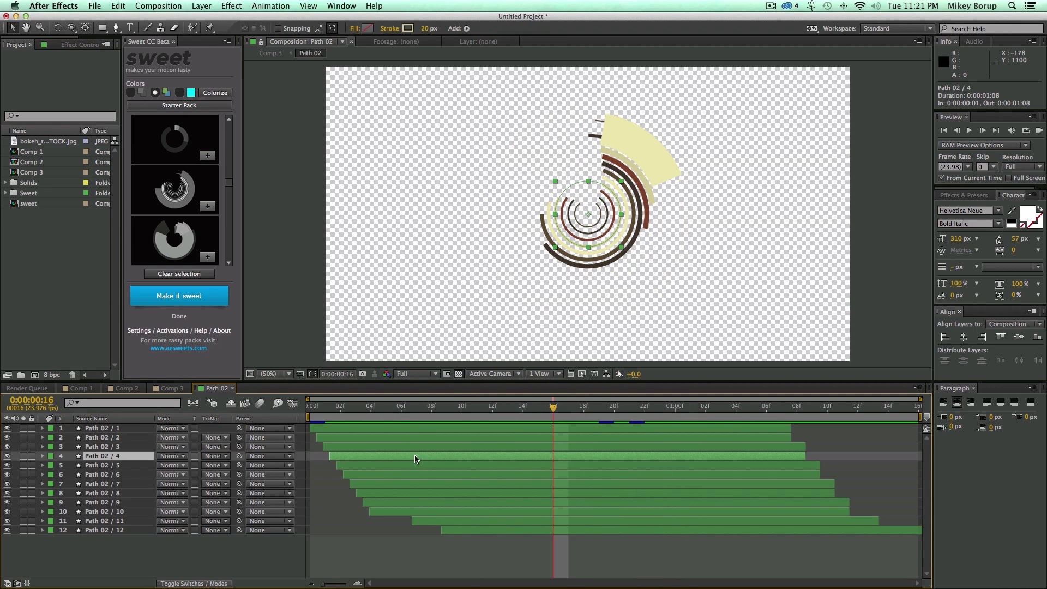
click(444, 483)
click(511, 512)
click(521, 530)
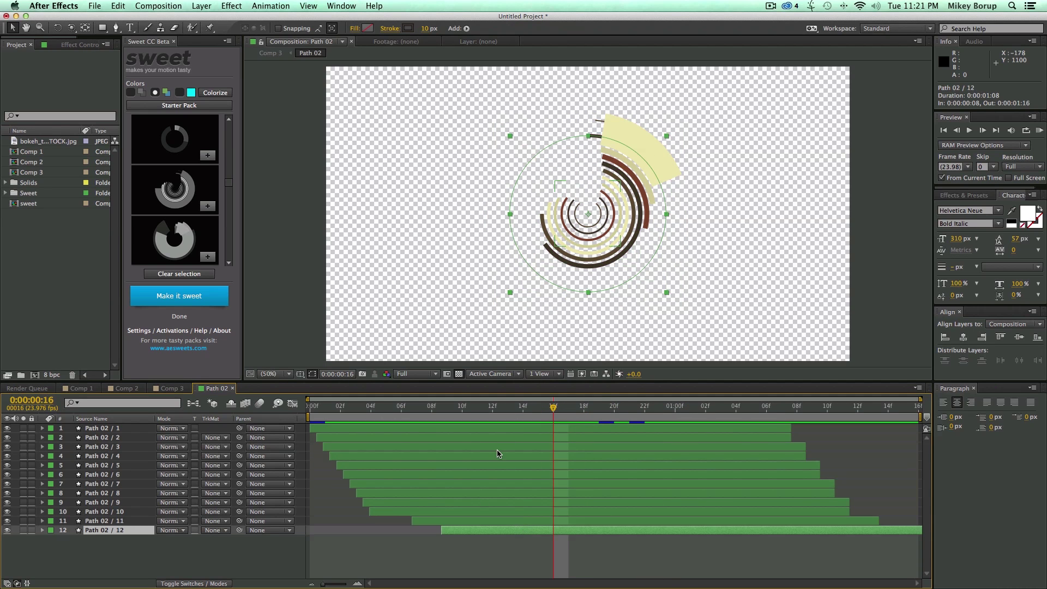
click(498, 450)
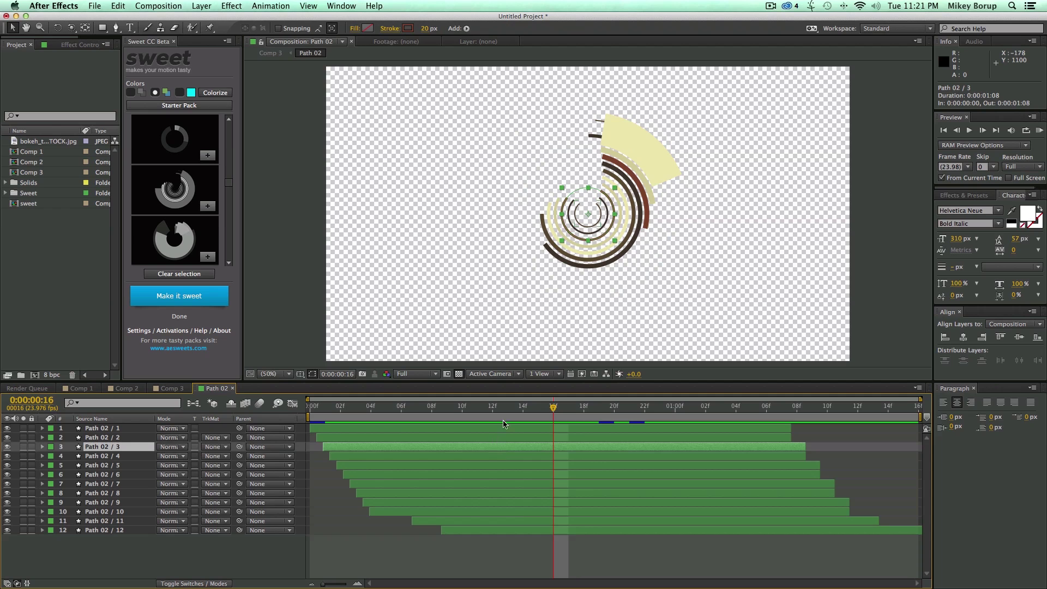
key(Home)
key(space)
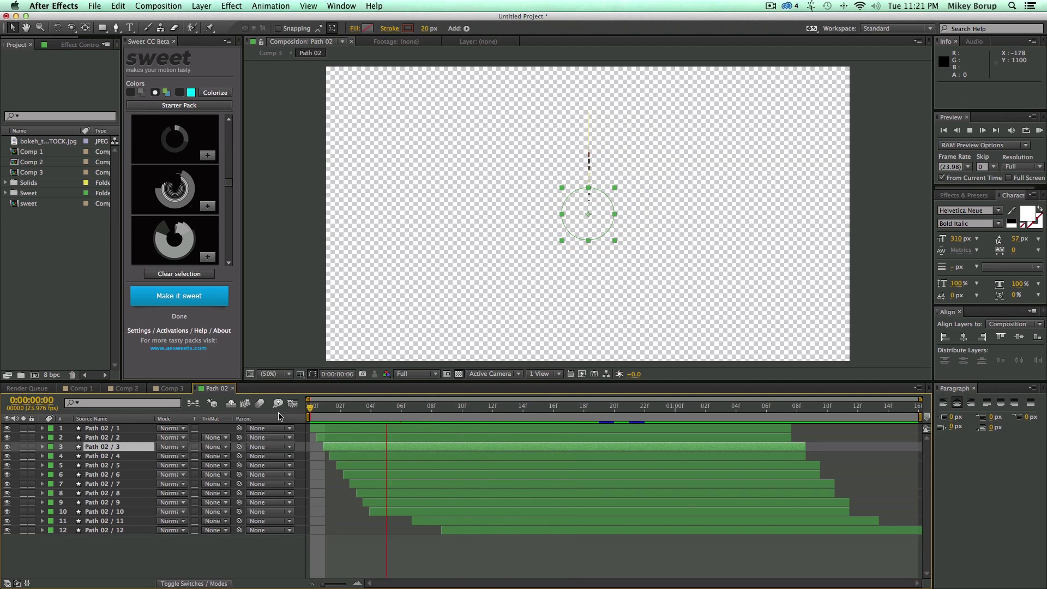
In Comp 3, scale the Path 02 layer to about 756% and move it to about 1768, 1104.
click(169, 388)
mouse_move(378, 417)
mouse_down()
mouse_move(325, 418)
mouse_move(398, 417)
mouse_move(387, 419)
mouse_up()
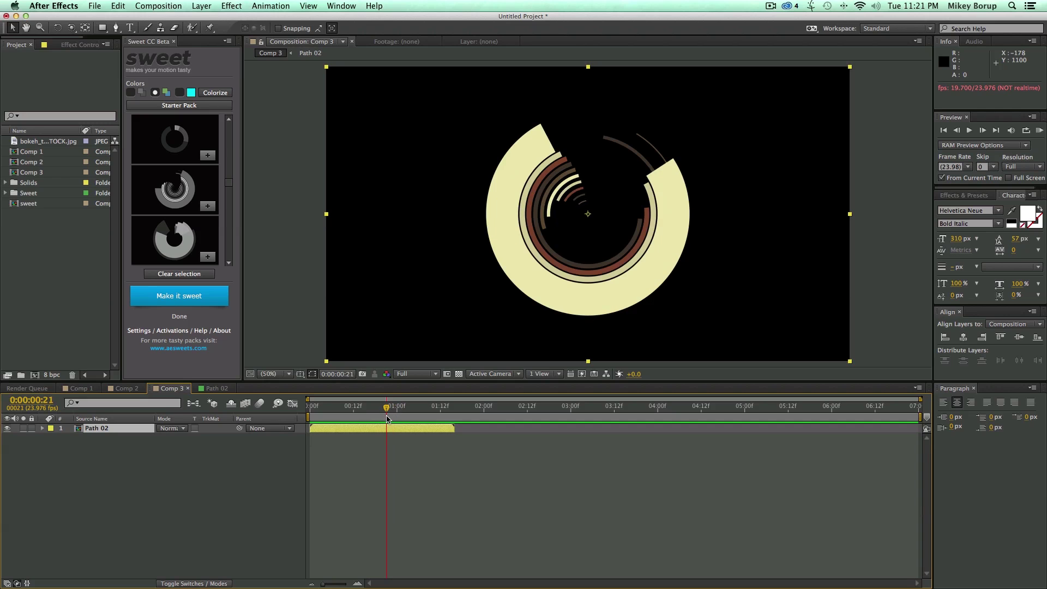
key(s)
drag(173, 442, 535, 446)
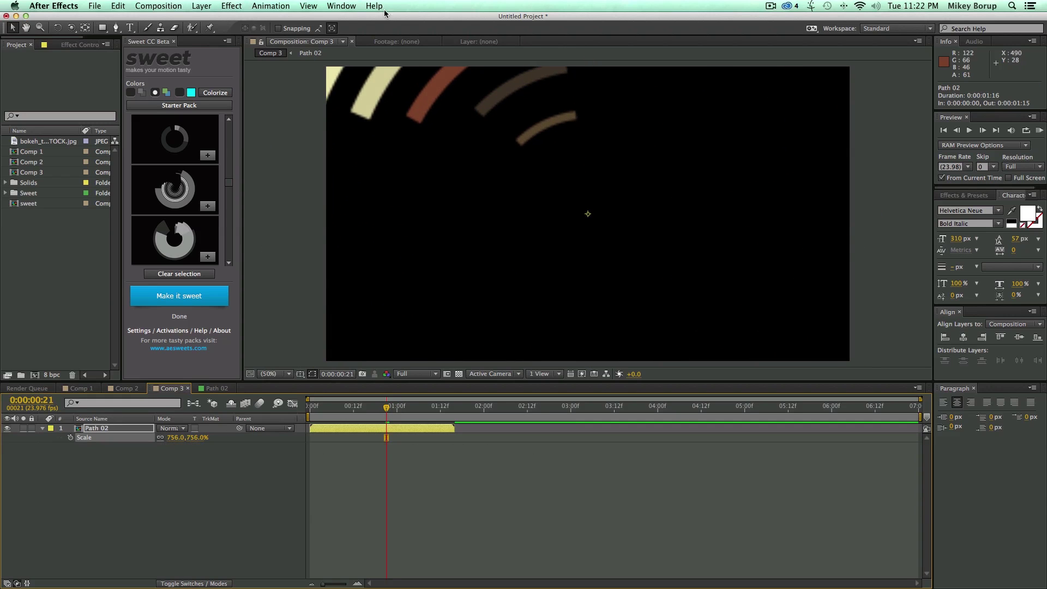
drag(411, 127, 631, 281)
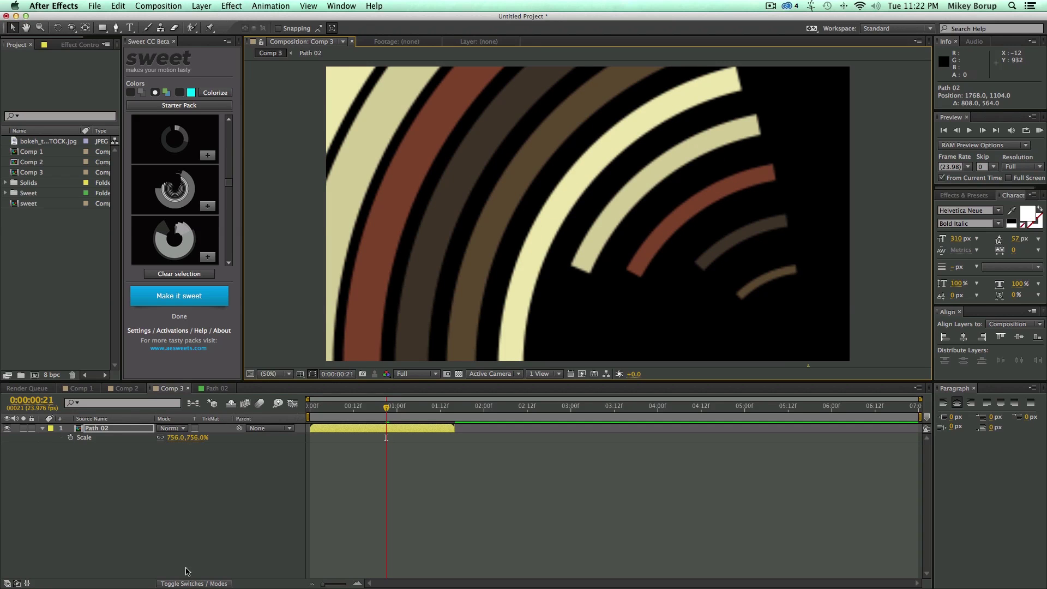
Turn on continuous rasterization for the enlarged Path 02 layer and preview the sharpened animation.
click(184, 583)
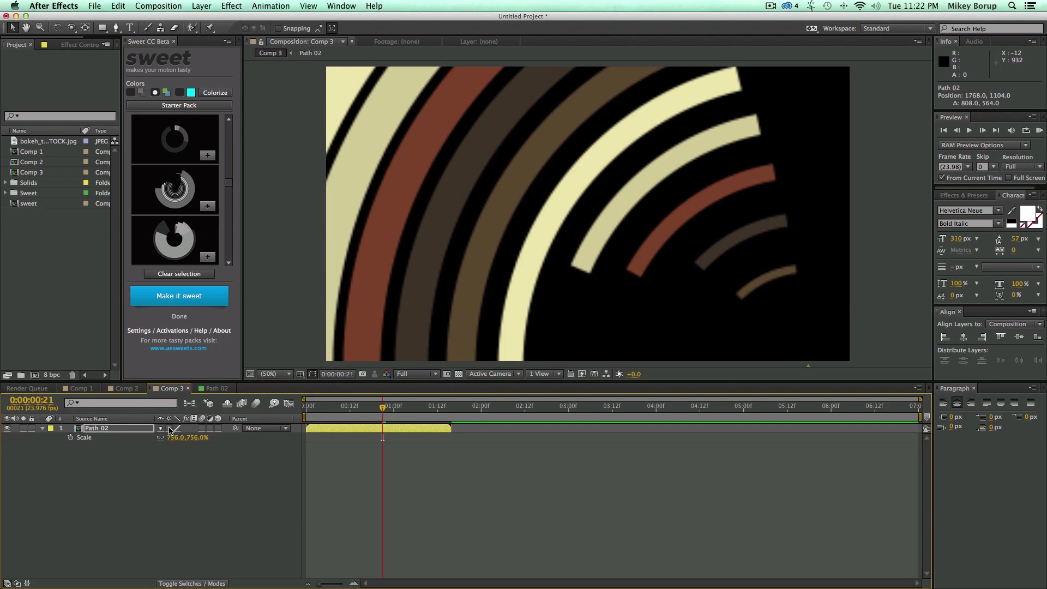
click(169, 429)
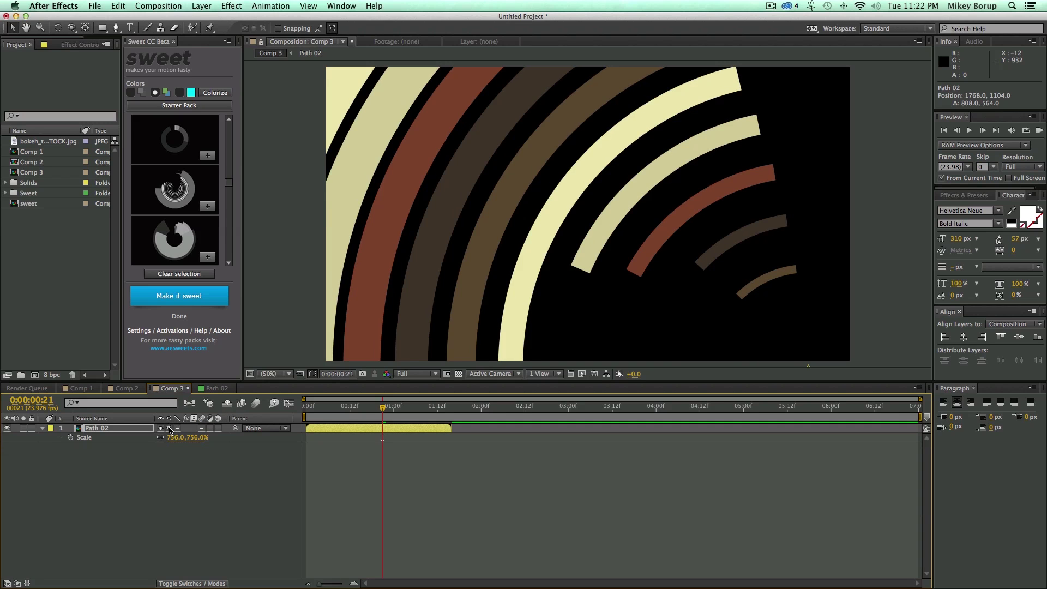
key(Home)
key(space)
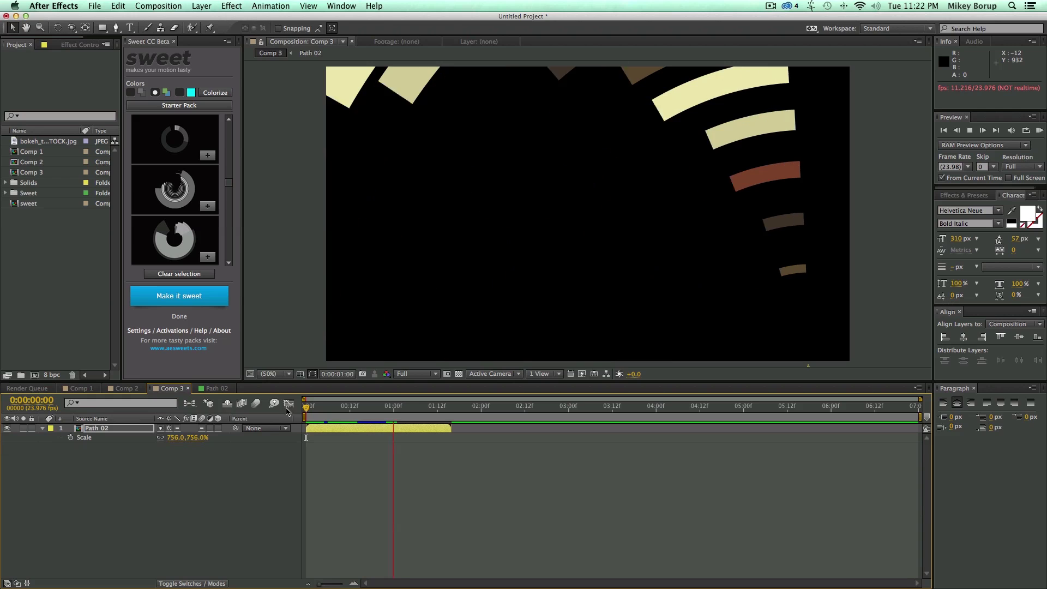
click(383, 408)
drag(383, 409, 350, 409)
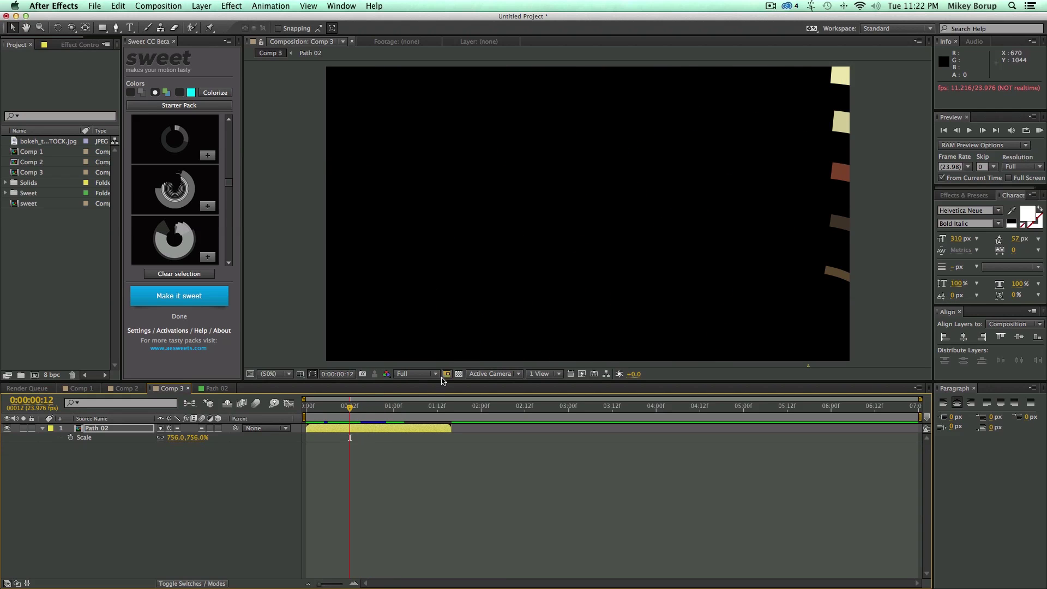
Shift the Path 02 layer slightly right and down in the frame and preview the animation from the start.
drag(656, 176, 699, 190)
drag(353, 411, 305, 409)
key(KP_0)
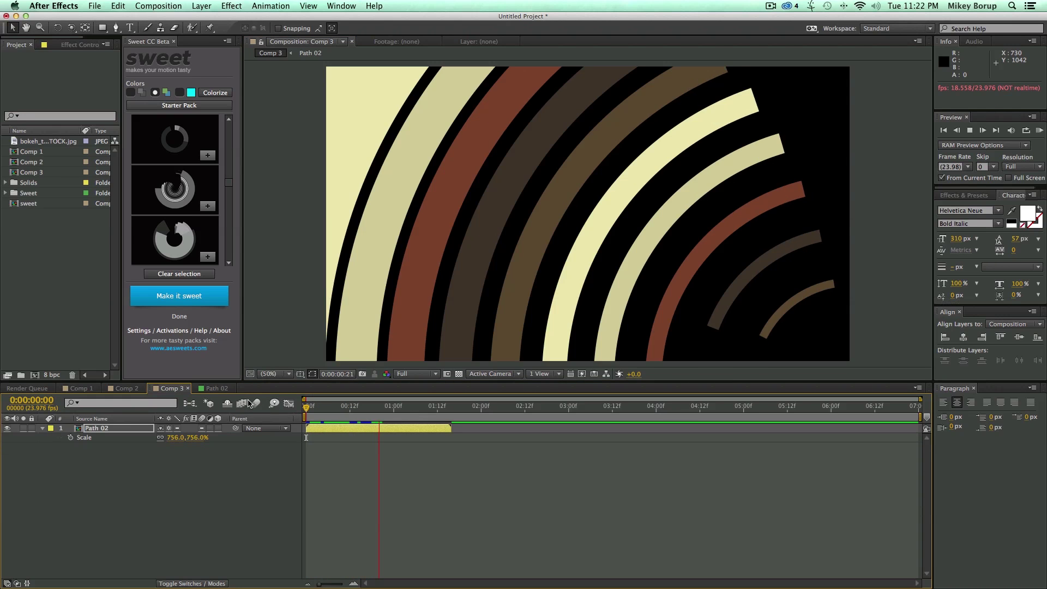
mouse_move(353, 409)
mouse_down()
mouse_move(340, 410)
mouse_move(368, 413)
mouse_up()
Reveal the Path 02 layer's Position property, reposition the layer to about 1968, 1466 and scrub through the result.
key(p)
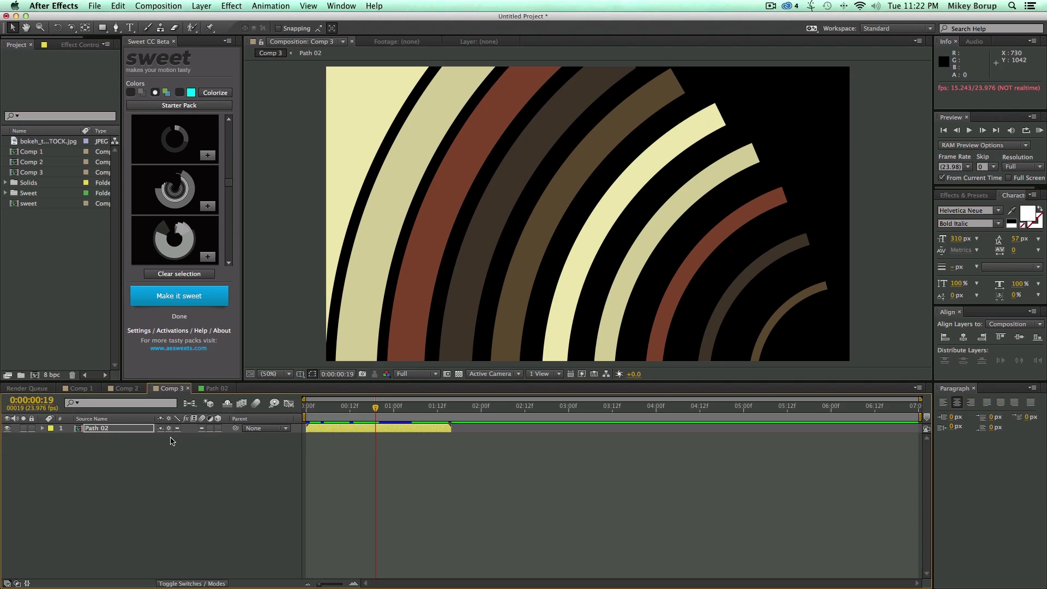
drag(184, 448, 480, 451)
drag(636, 251, 506, 336)
drag(375, 407, 265, 408)
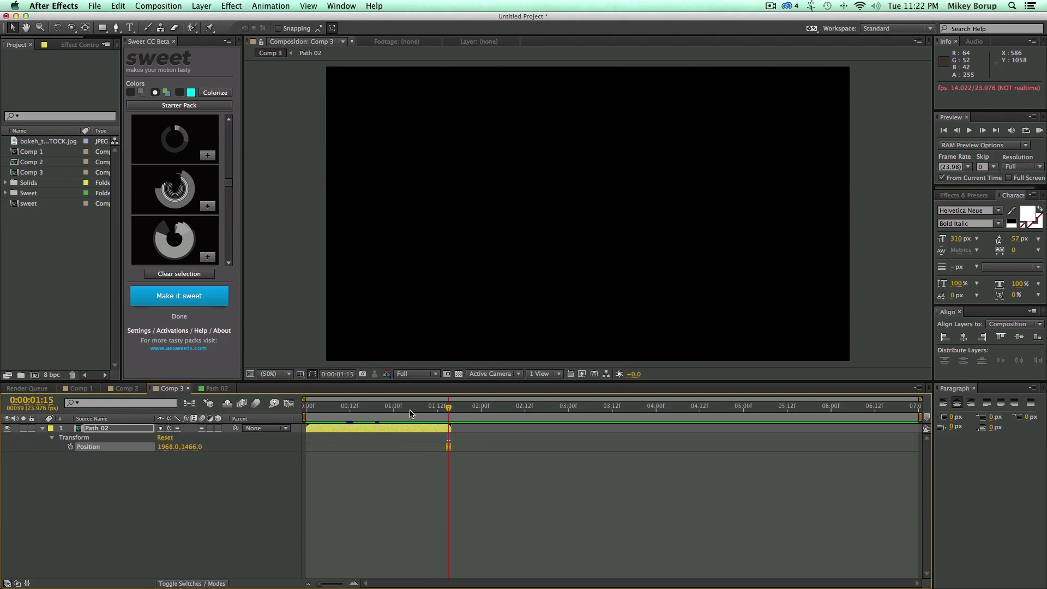
Stop the preview and delete the Path 02 layer from Comp 3.
key(space)
click(352, 428)
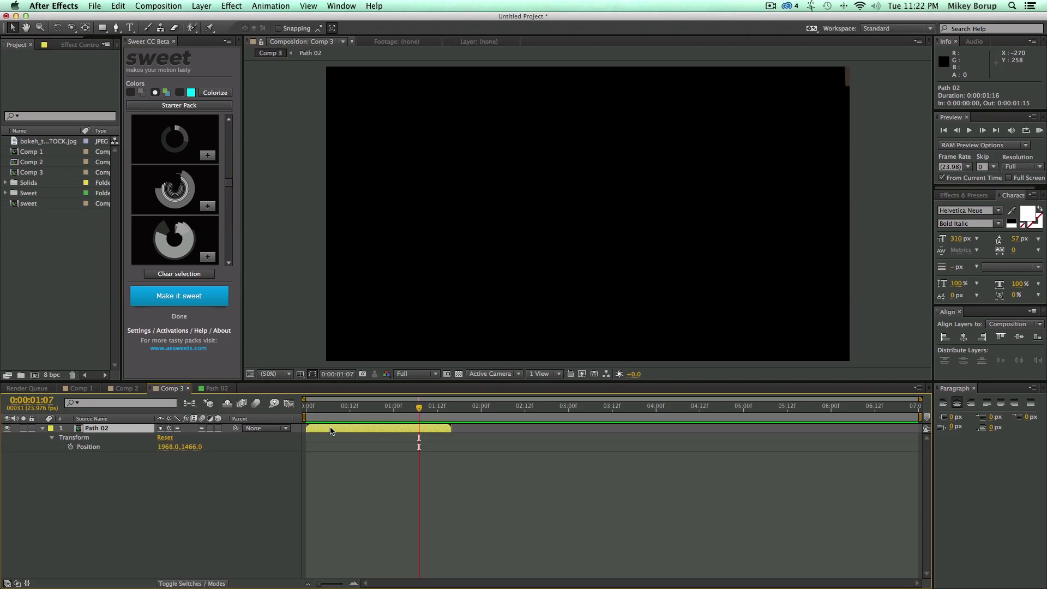
key(Delete)
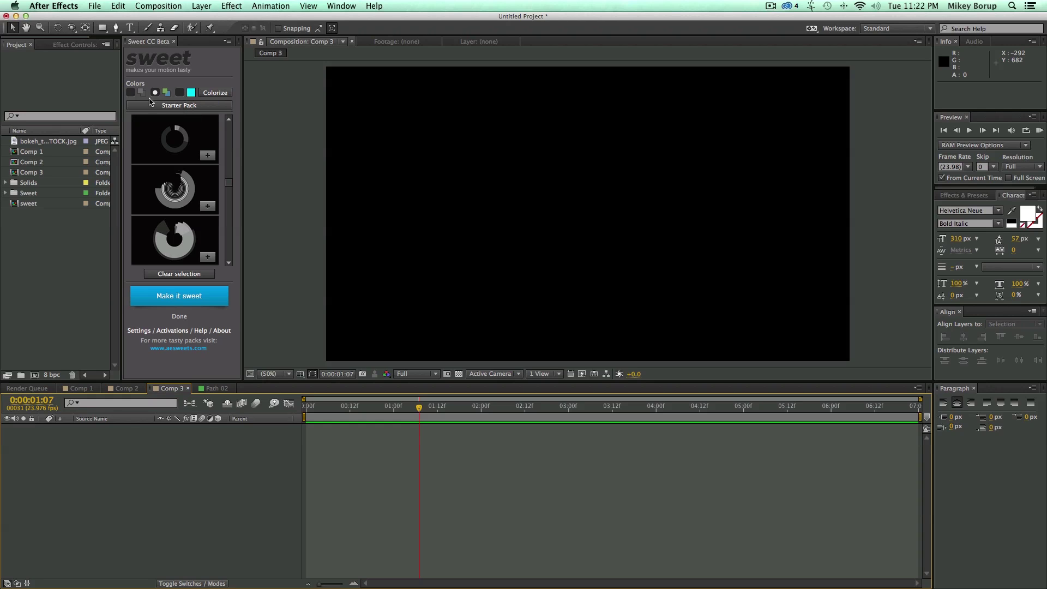
Insert the concentric-circle Transition 02 animation from the Sweet Starter Pack into Comp 3 with a random color palette.
click(181, 95)
scroll(228, 183, down, 5)
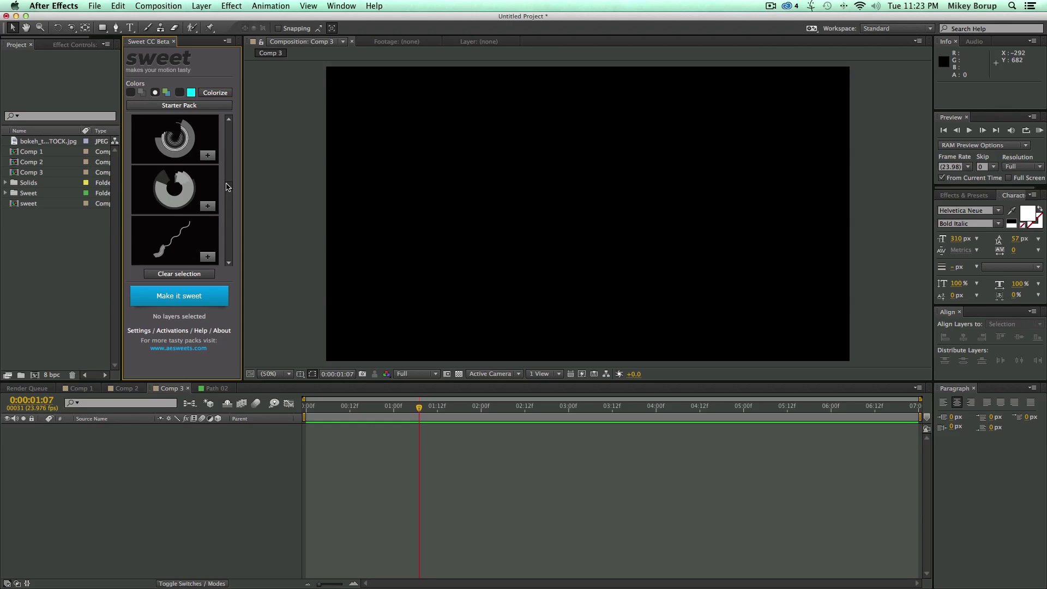
click(180, 195)
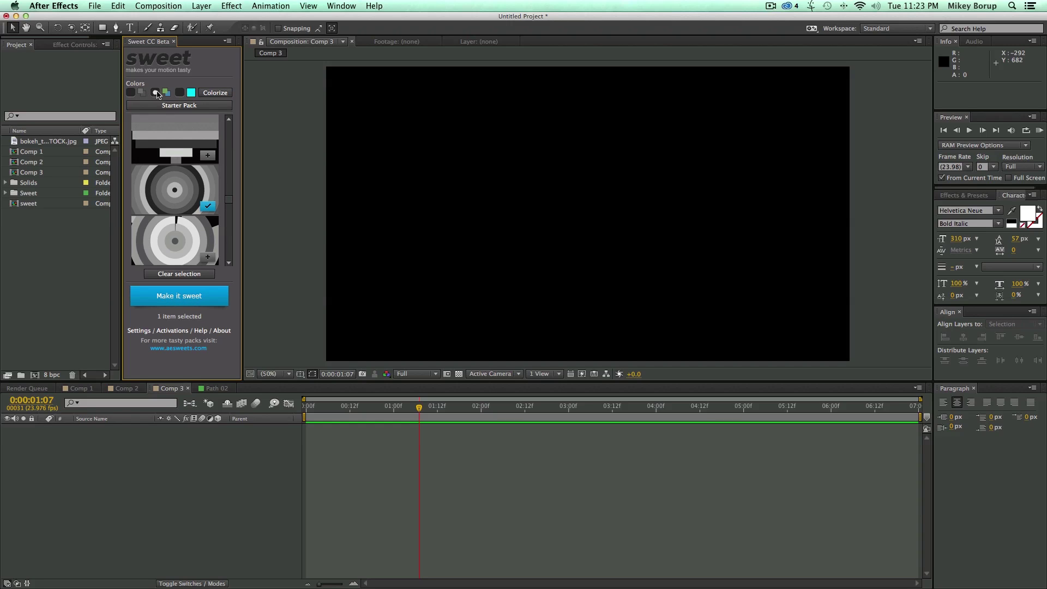
click(170, 297)
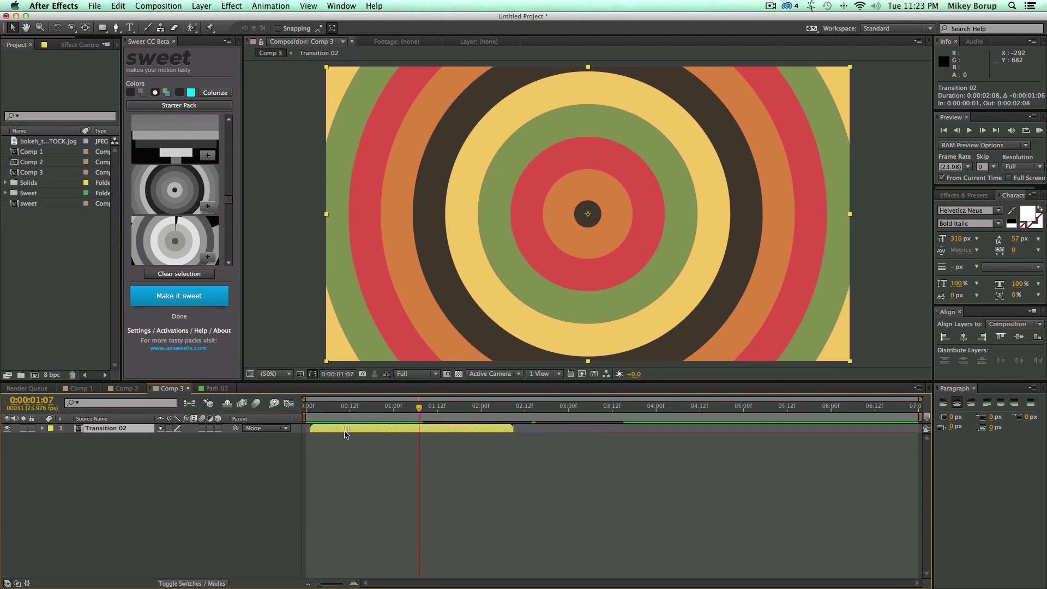
Start the Transition 02 layer at frame 0 and preview its animation from the beginning.
drag(344, 410, 266, 413)
key(space)
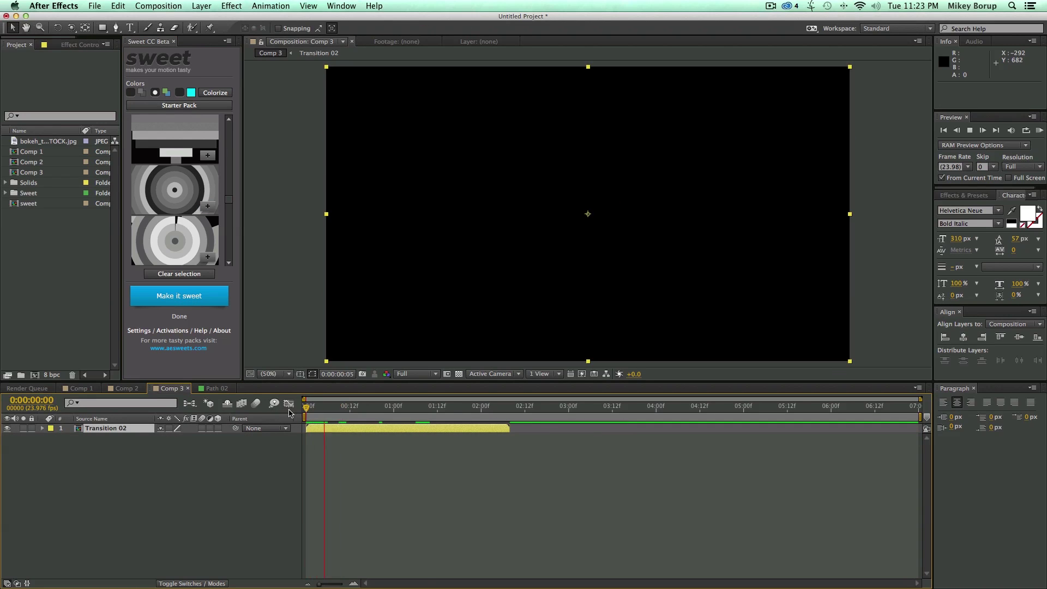
click(390, 434)
click(390, 431)
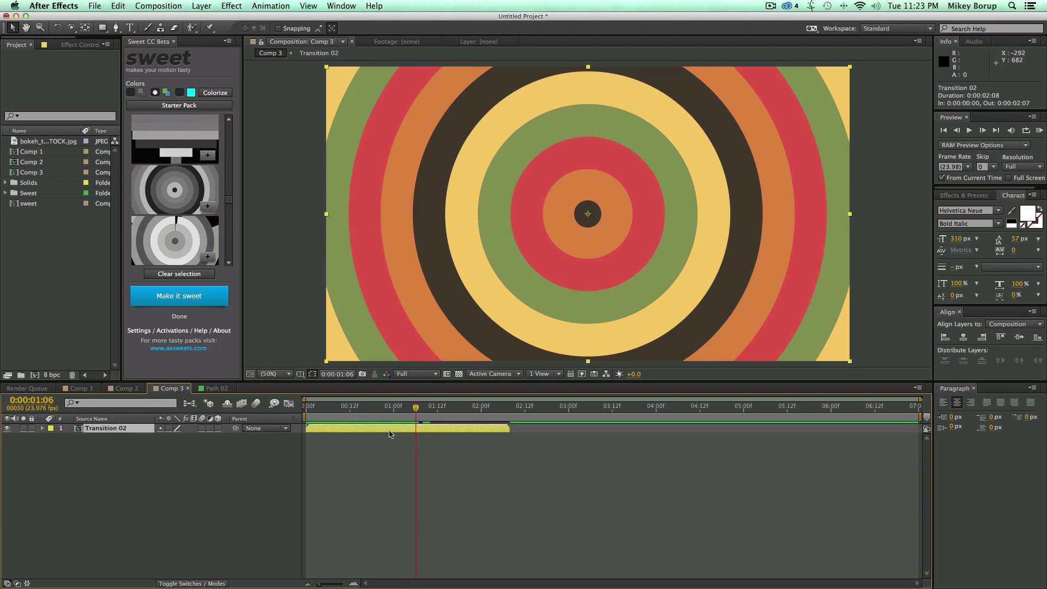
Recolor the Transition 02 layer with several random Sweet palettes and finally with the grayscale option.
click(212, 93)
click(212, 93)
click(212, 93)
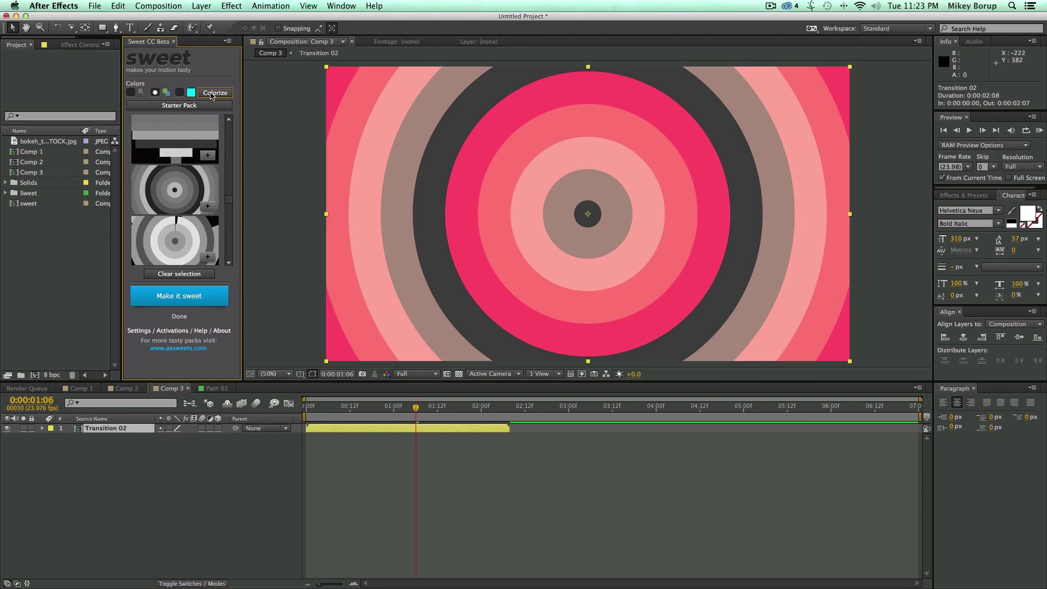
click(212, 93)
click(212, 93)
click(212, 92)
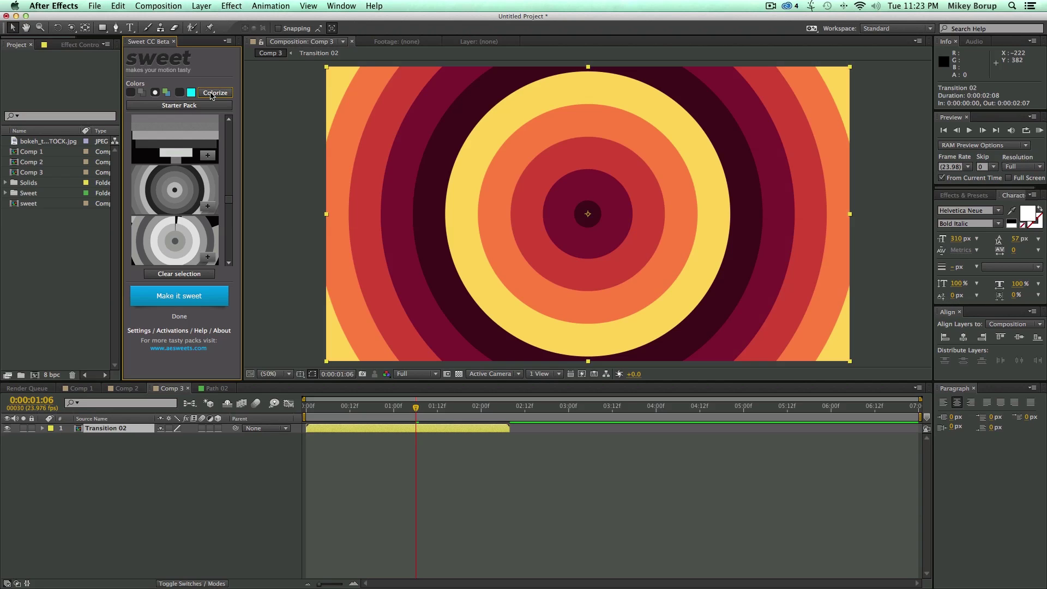
click(213, 94)
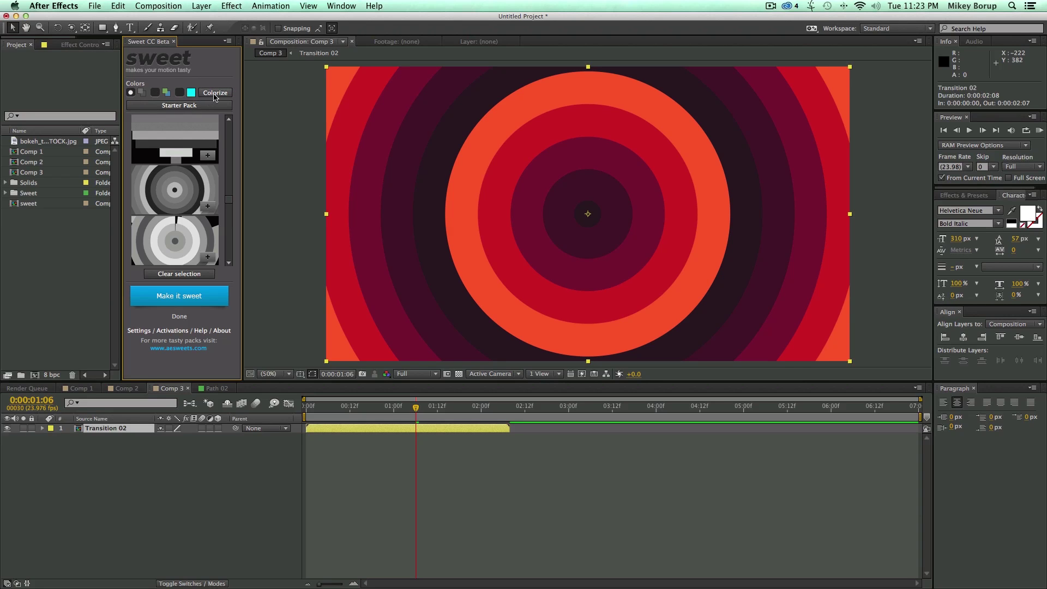
click(216, 94)
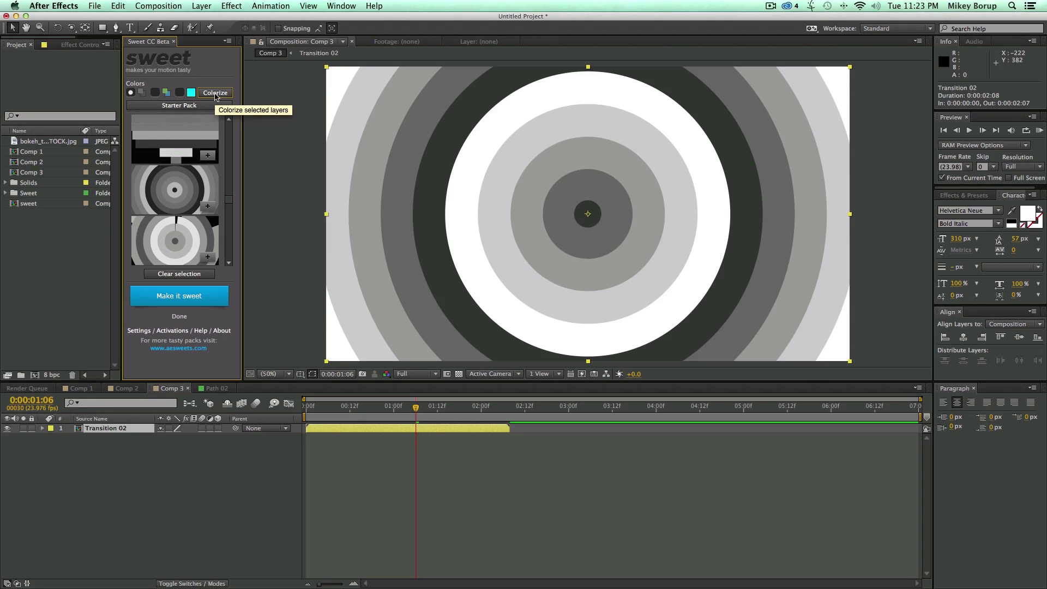
Colorize the Transition 02 layer with the single color cyan and preview the result.
click(179, 92)
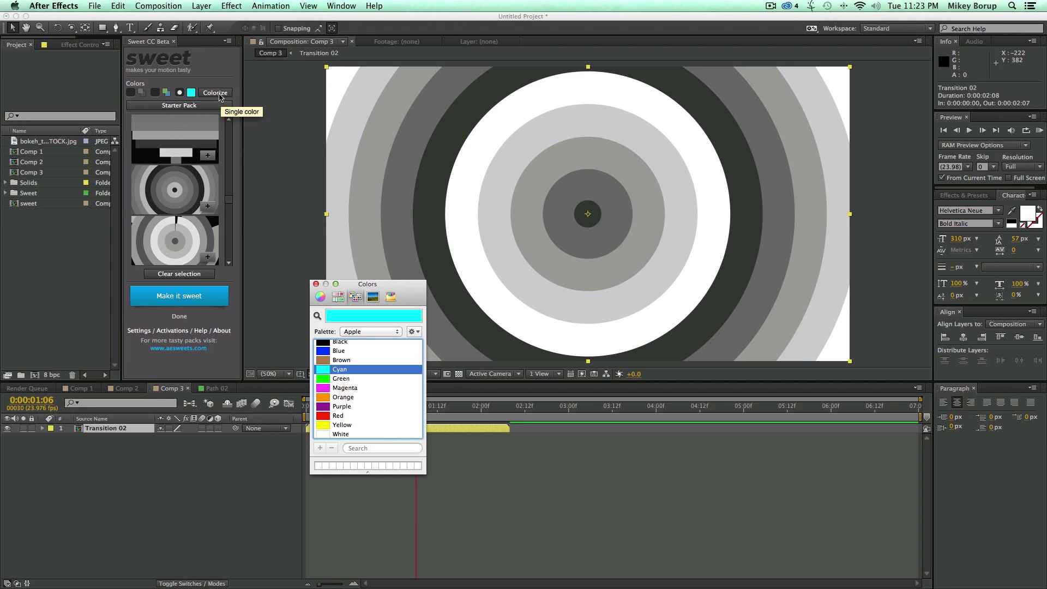
click(316, 284)
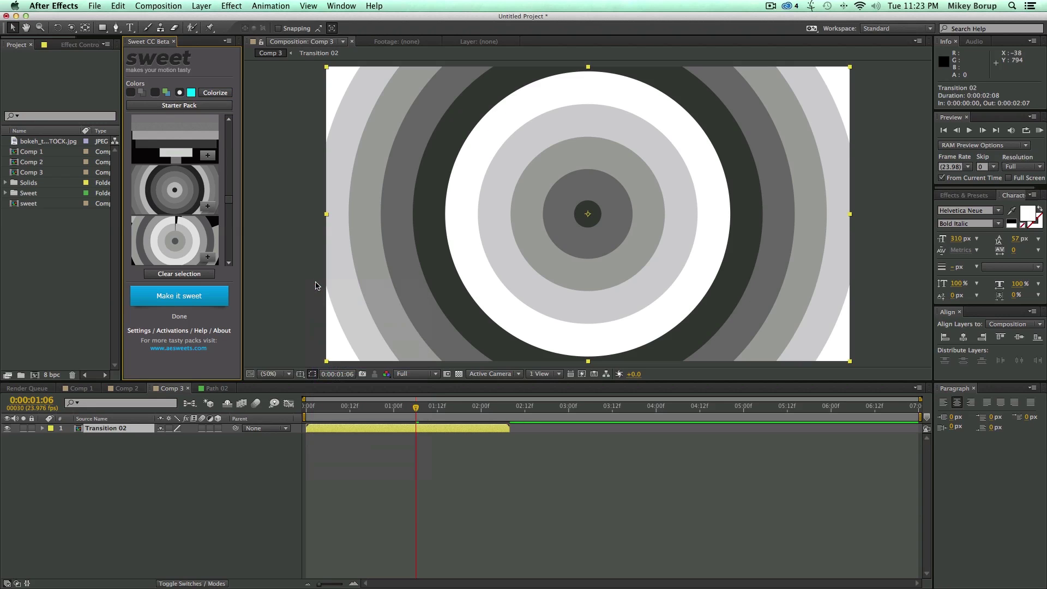
click(221, 94)
key(space)
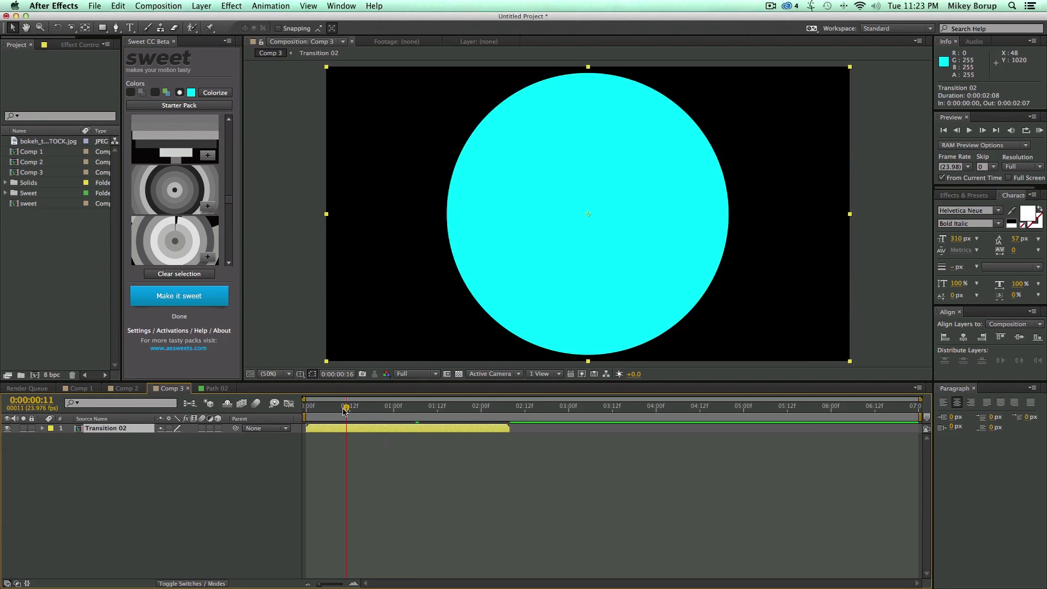
Recolor the Transition 02 layer with random multicolor palettes again and preview the animation from the start.
click(155, 93)
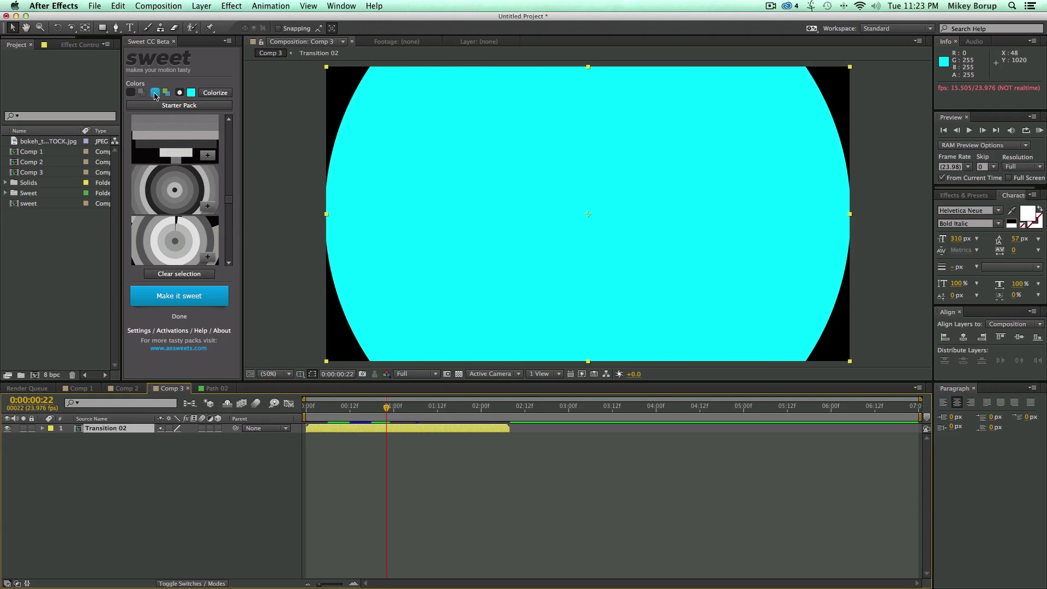
click(214, 93)
click(214, 92)
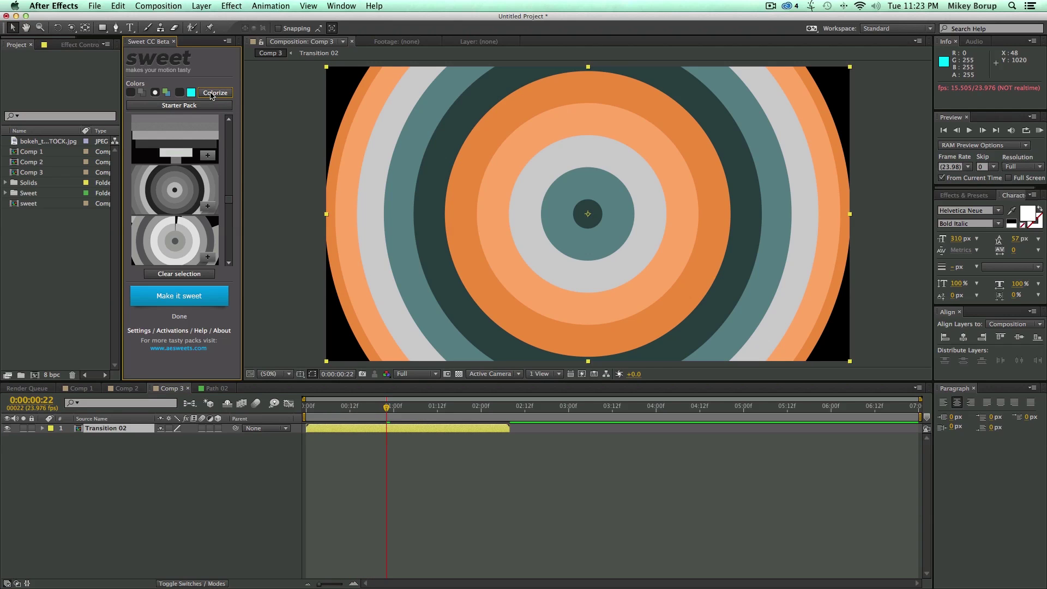
click(214, 93)
drag(388, 408, 306, 407)
key(space)
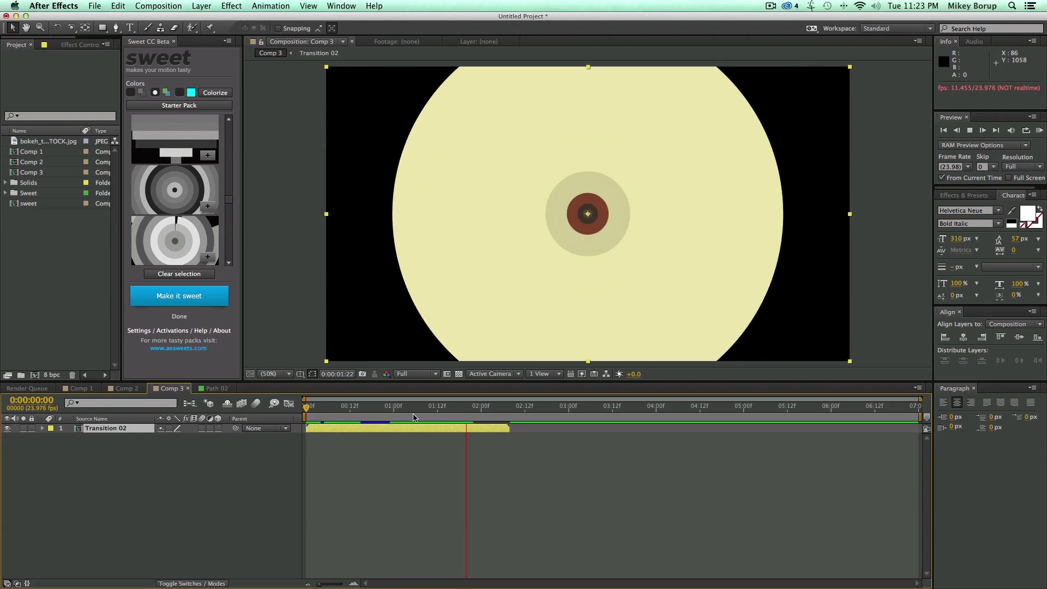
click(379, 409)
click(371, 415)
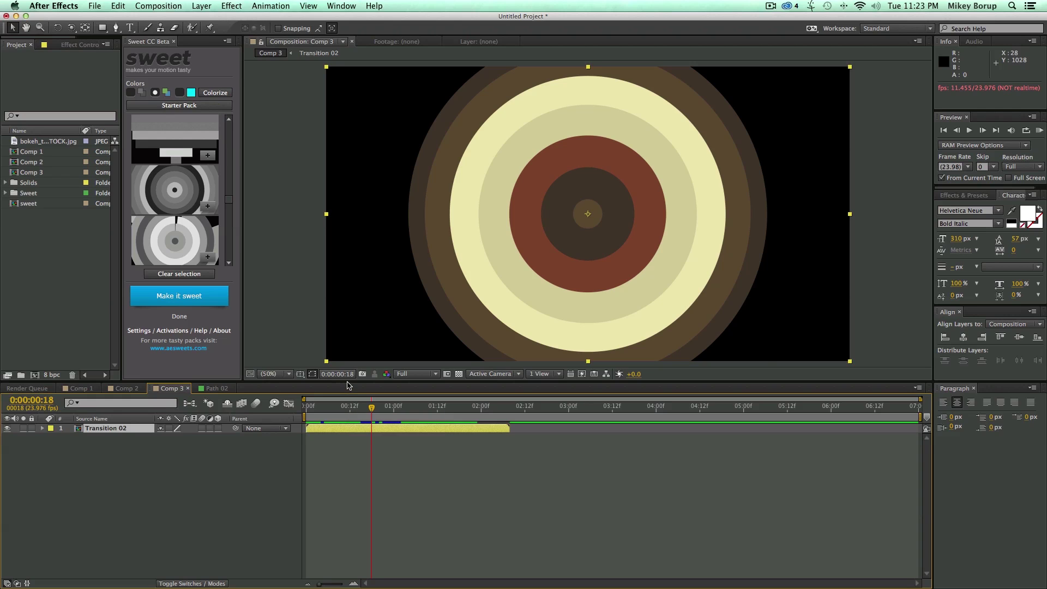
Open the Transition 02 composition and inspect its staggered circle shape layers one by one.
double_click(360, 428)
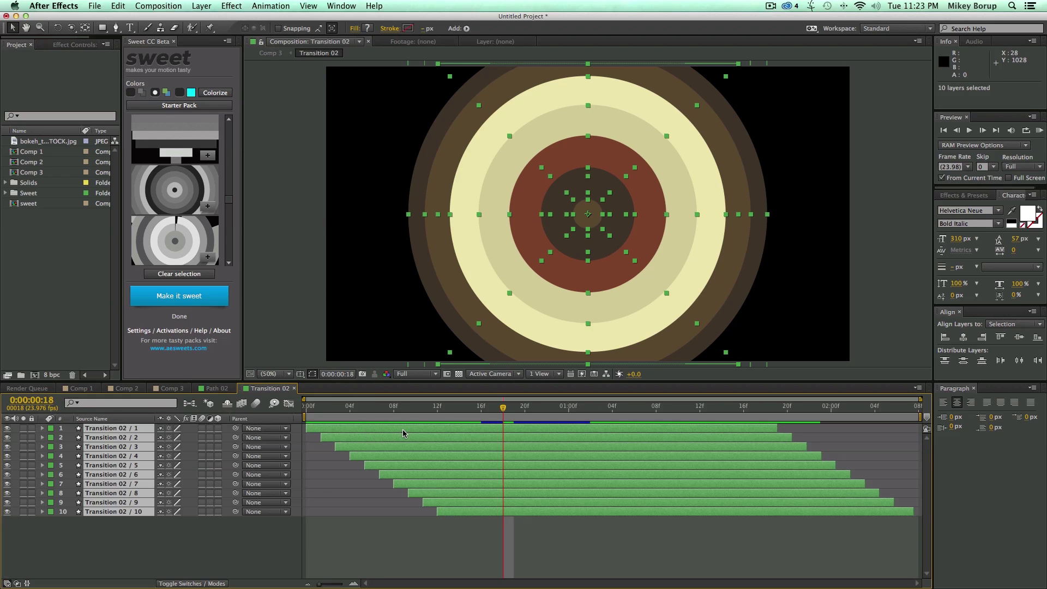
click(473, 542)
click(474, 512)
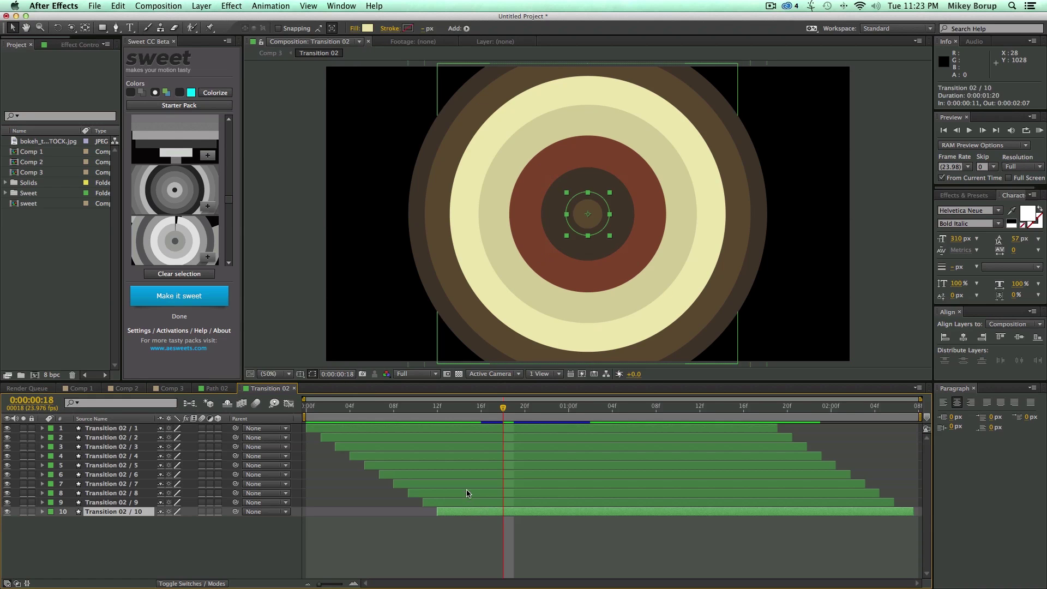
click(464, 484)
click(464, 540)
click(457, 457)
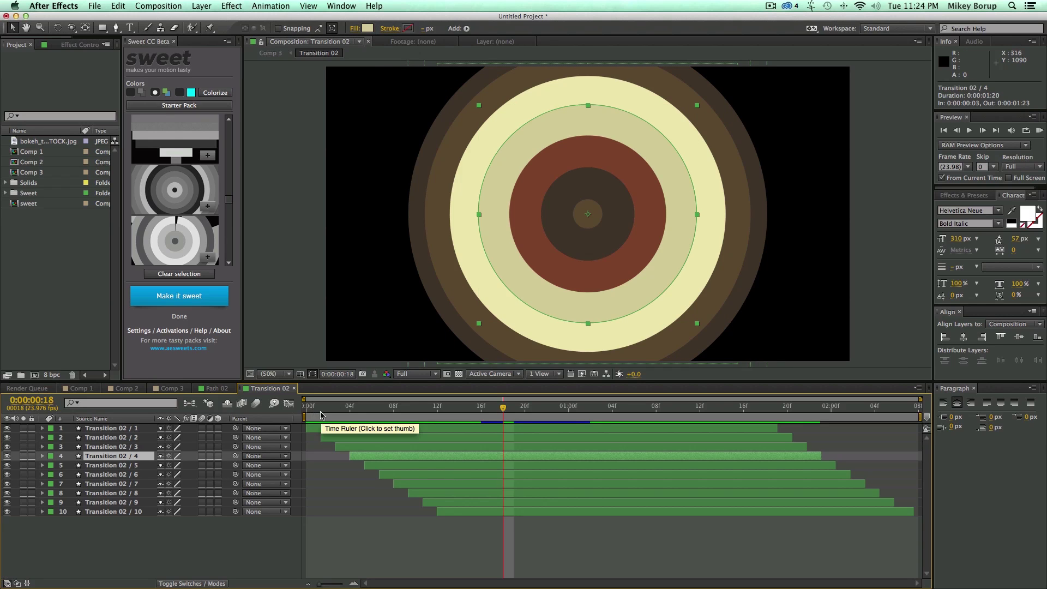
Close the Transition 02 and Path 02 compositions and scrub Comp 3 to 0:00:01:08.
click(294, 388)
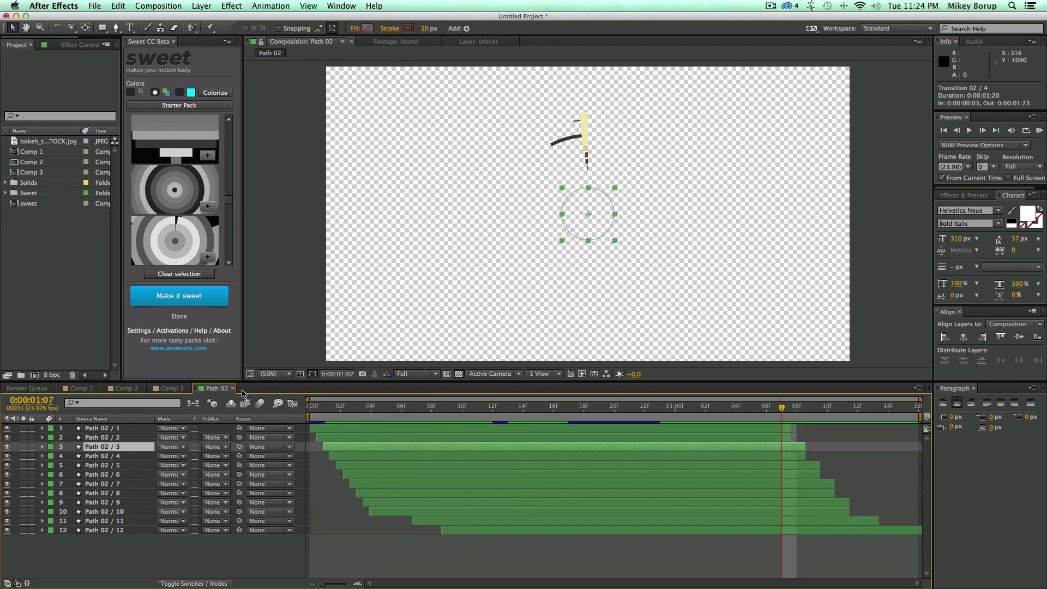
click(233, 388)
drag(343, 410, 423, 413)
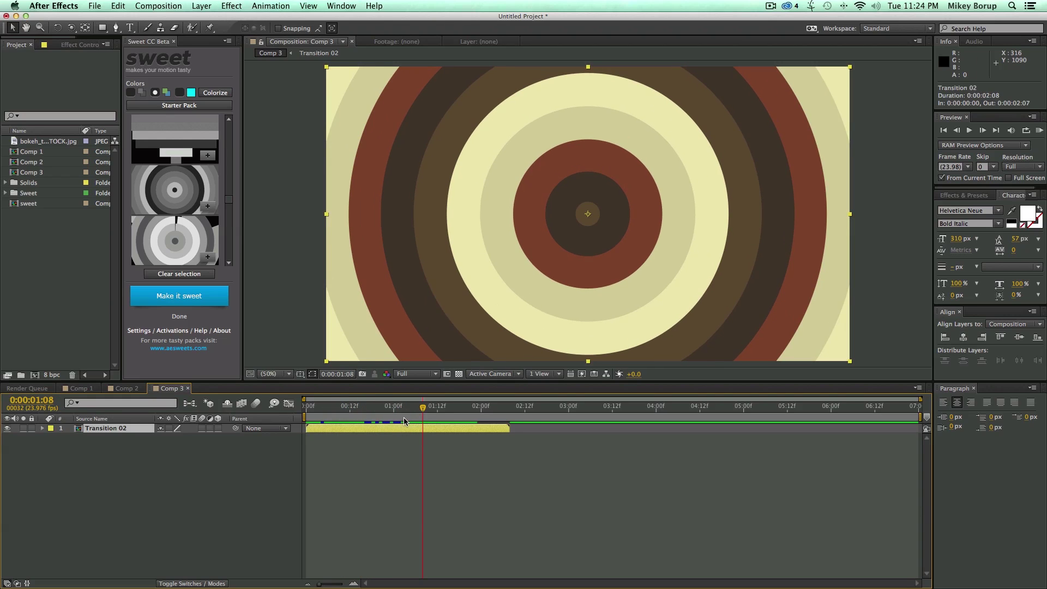
Recolor the Transition 02 layer in grayscale with Sweet and apply the Colorama effect to it.
click(135, 93)
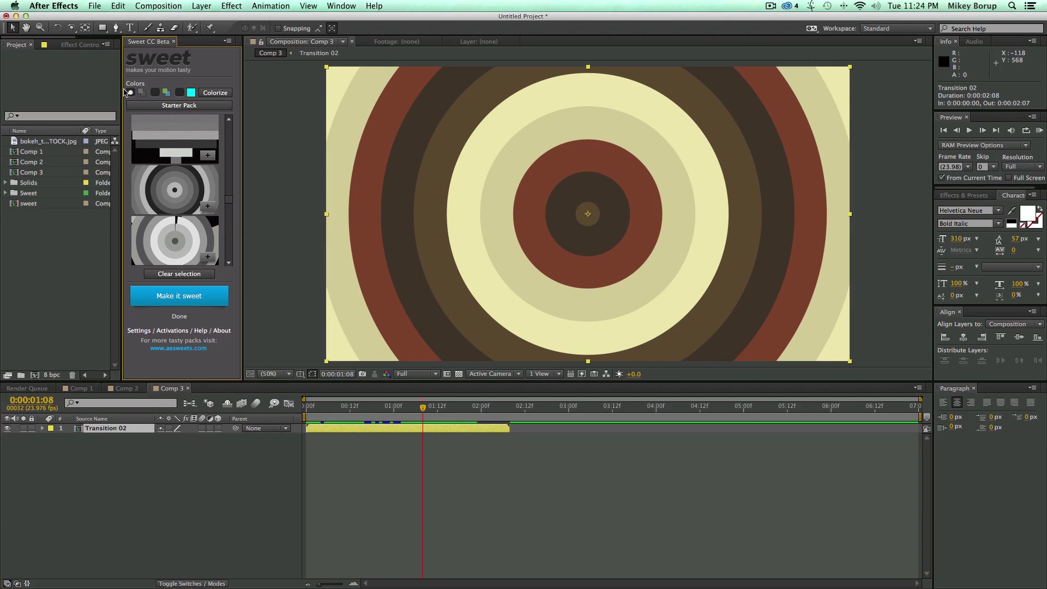
click(191, 92)
click(397, 430)
click(231, 6)
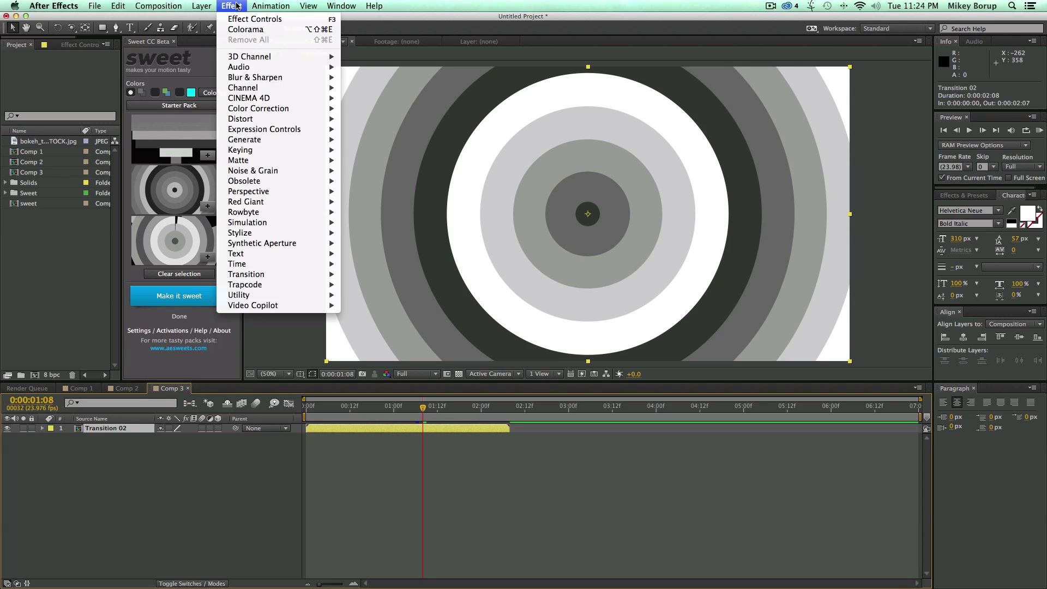
mouse_move(256, 109)
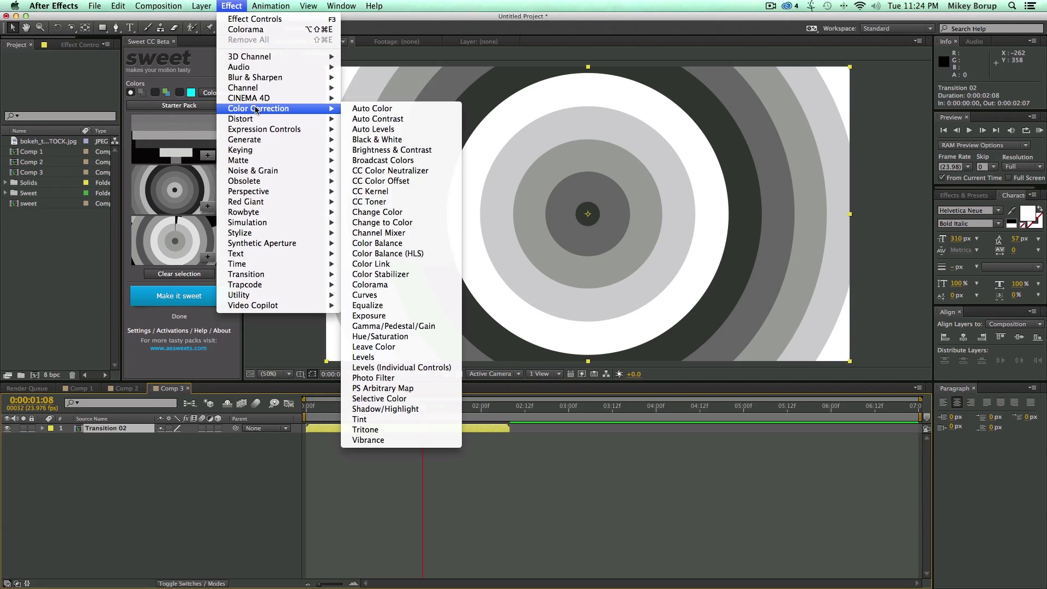
click(384, 284)
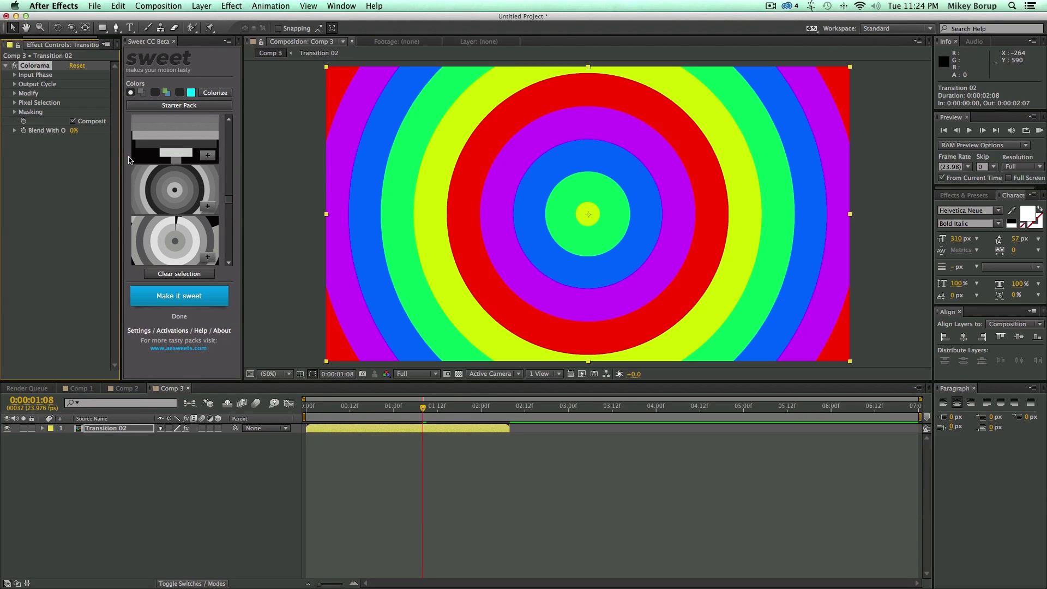
Widen the effect settings area and set Colorama's Output Cycle preset palette to Fire And Smoke.
mouse_move(121, 158)
mouse_down()
mouse_move(142, 163)
mouse_move(133, 165)
mouse_up()
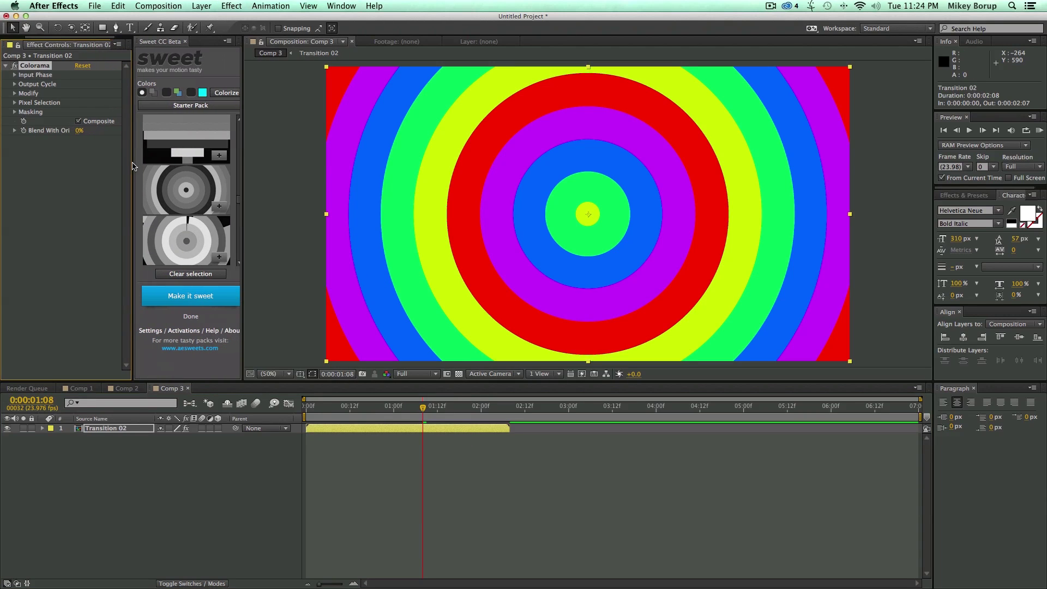
click(15, 85)
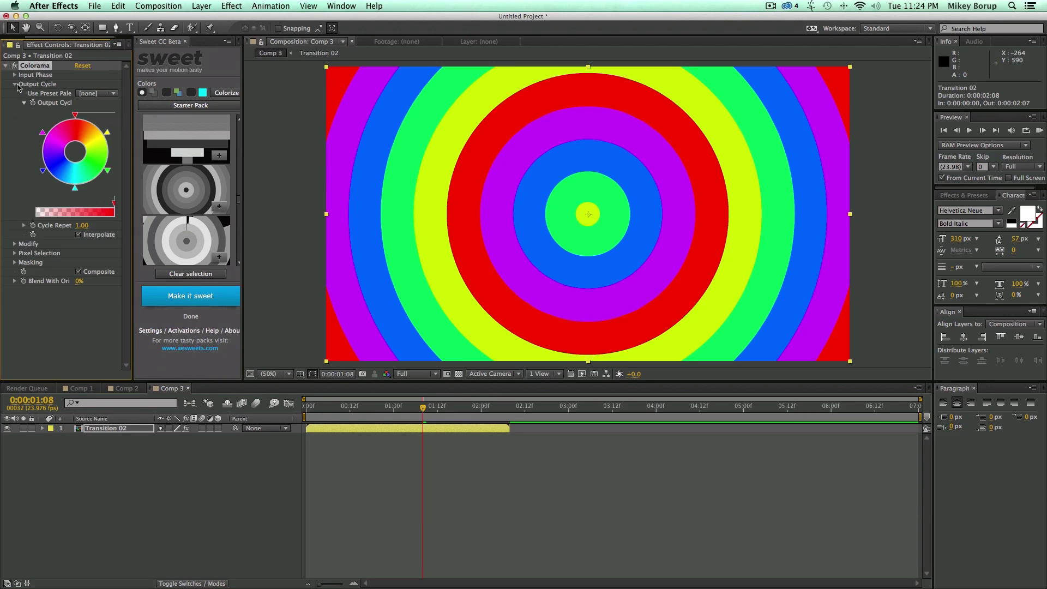
click(89, 95)
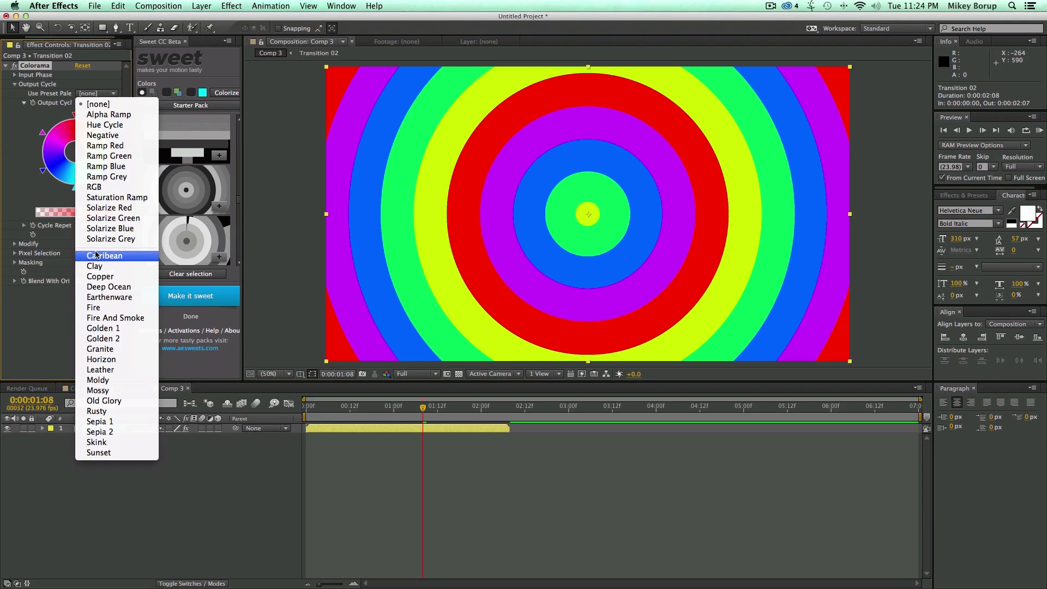
click(112, 317)
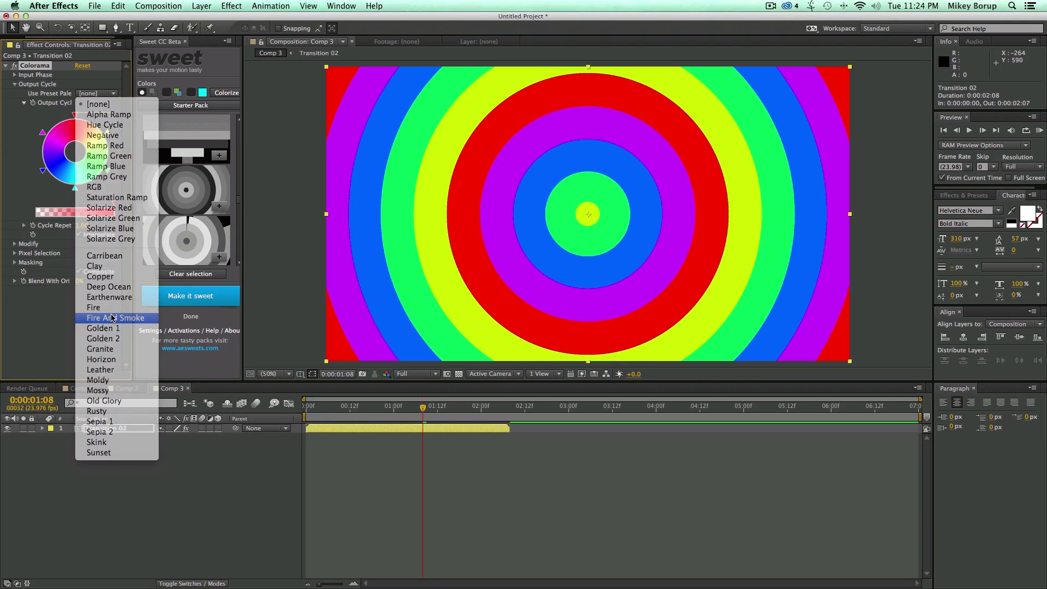
Try the Moldy preset palette in Colorama's Output Cycle, then set it to Rusty.
click(107, 96)
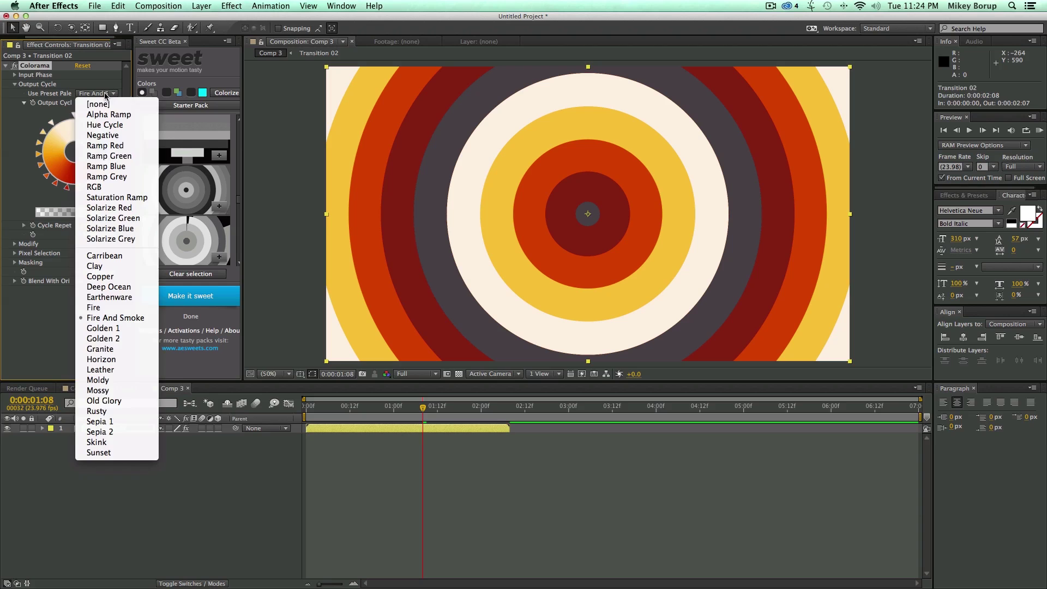
click(108, 380)
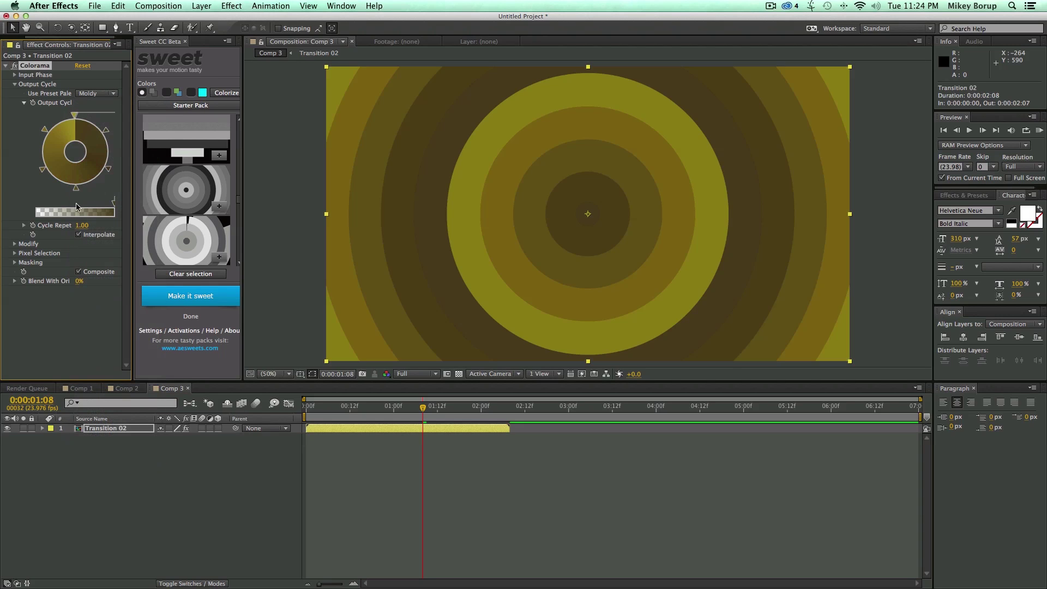
click(107, 94)
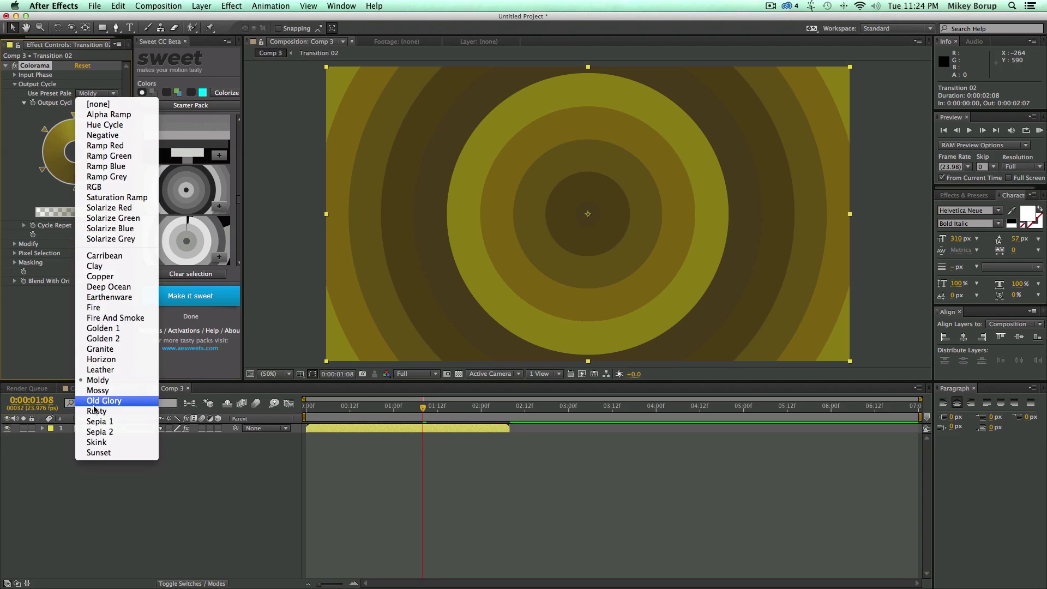
click(95, 411)
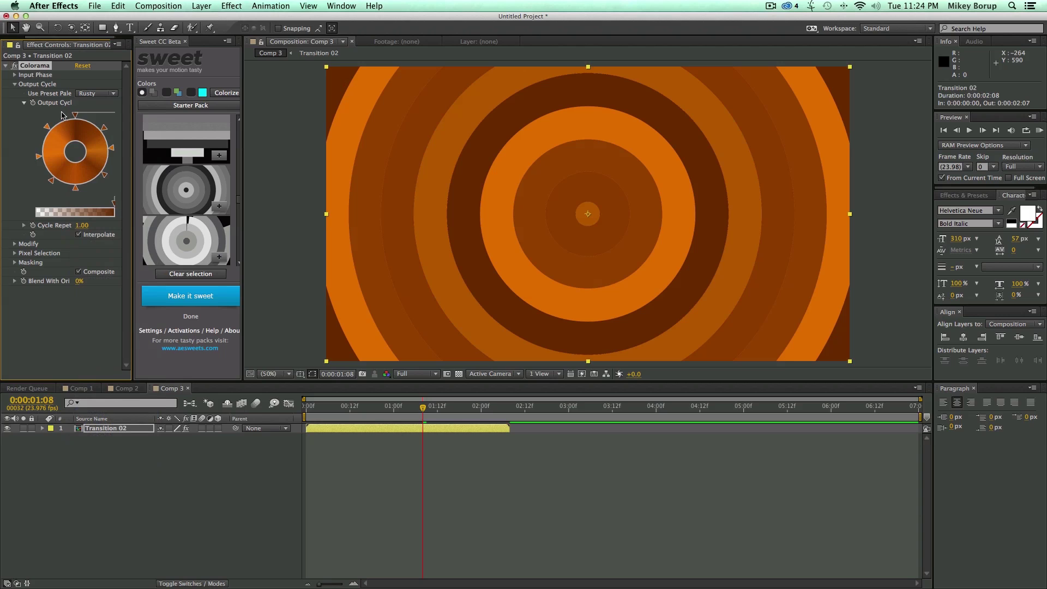
Try the Solarize Grey preset palette in Colorama's Output Cycle, then set it to Copper.
click(98, 94)
click(108, 240)
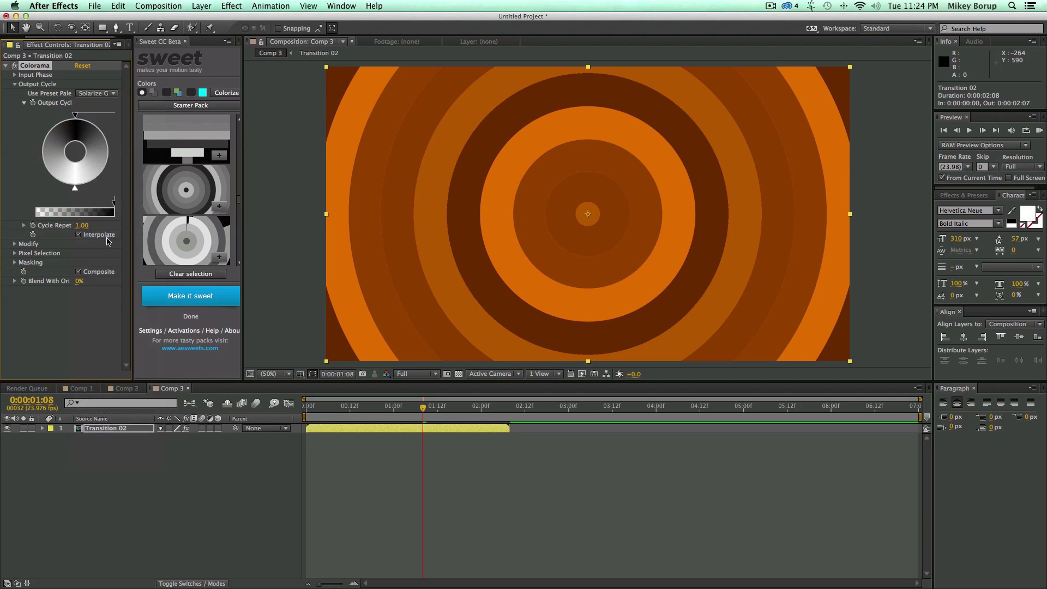
click(95, 96)
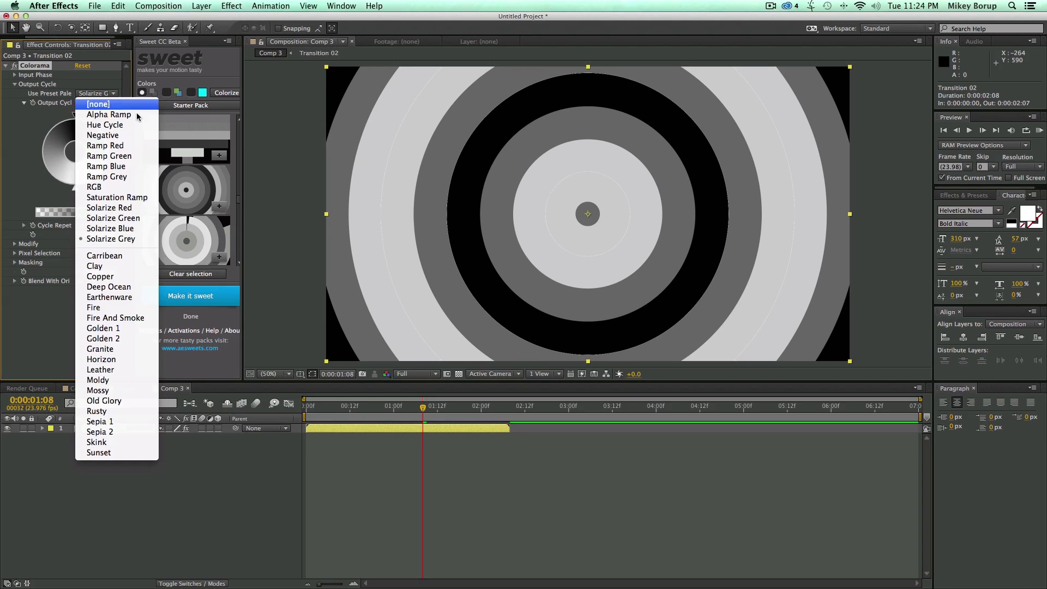
click(113, 277)
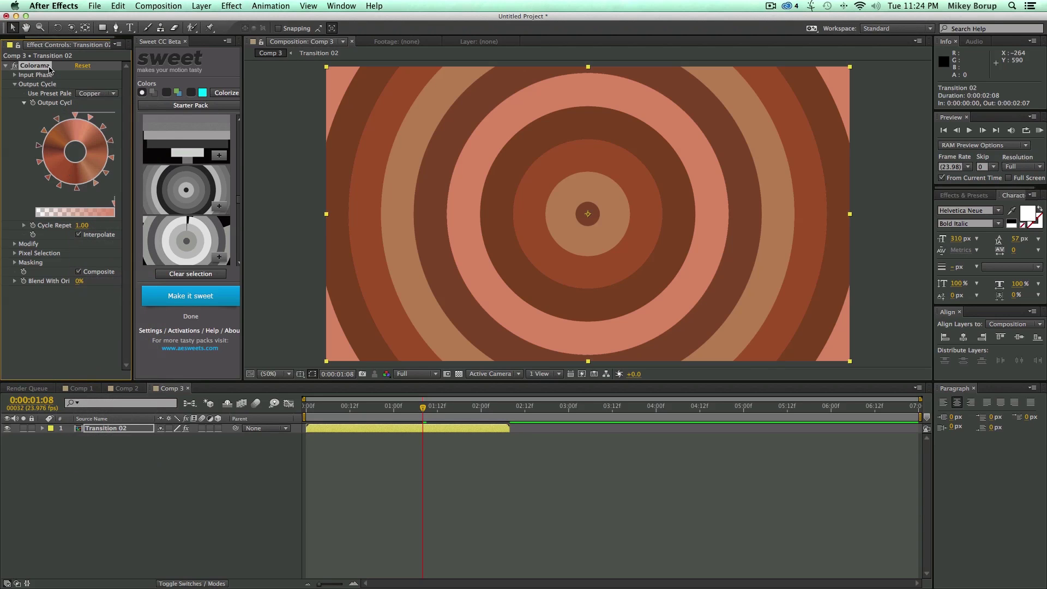
Delete the Colorama effect from Transition 02 and recolor the layer several times with Sweet's harmonic colors.
key(Delete)
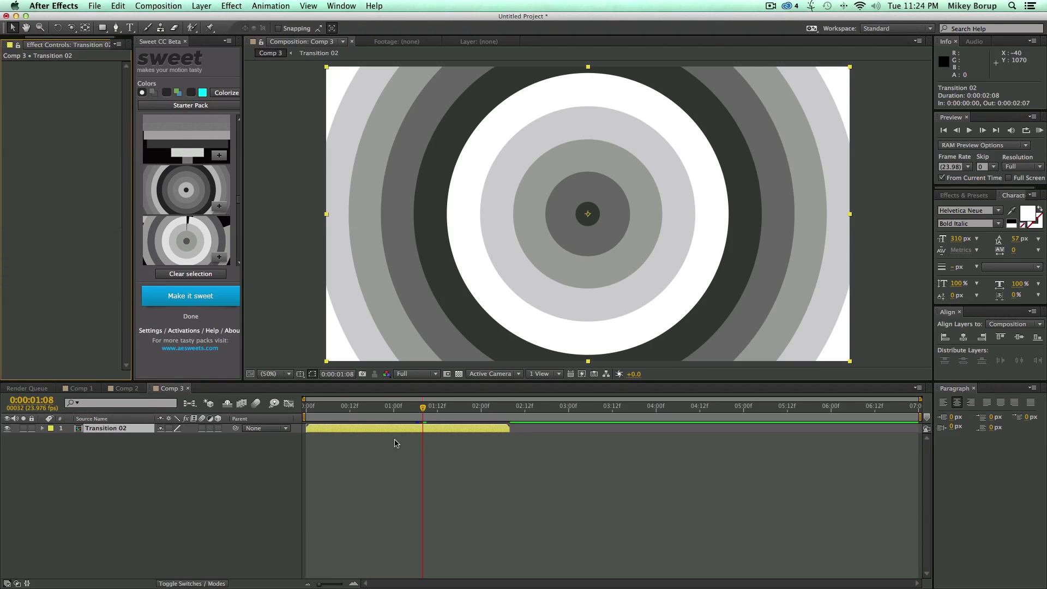
click(166, 92)
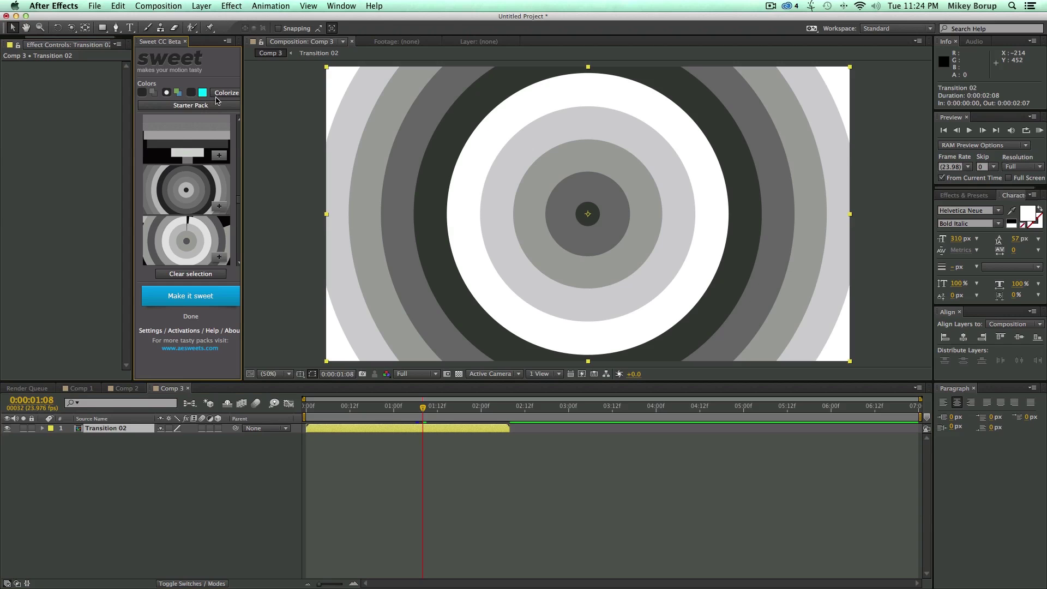
click(223, 96)
click(222, 96)
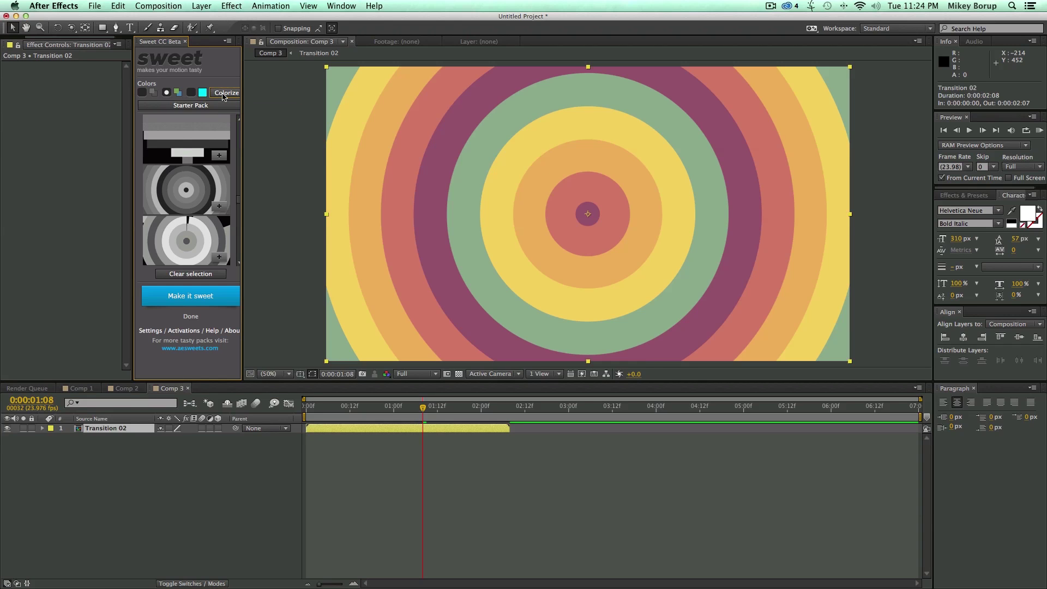
click(223, 96)
click(222, 96)
click(222, 96)
click(222, 96)
click(222, 96)
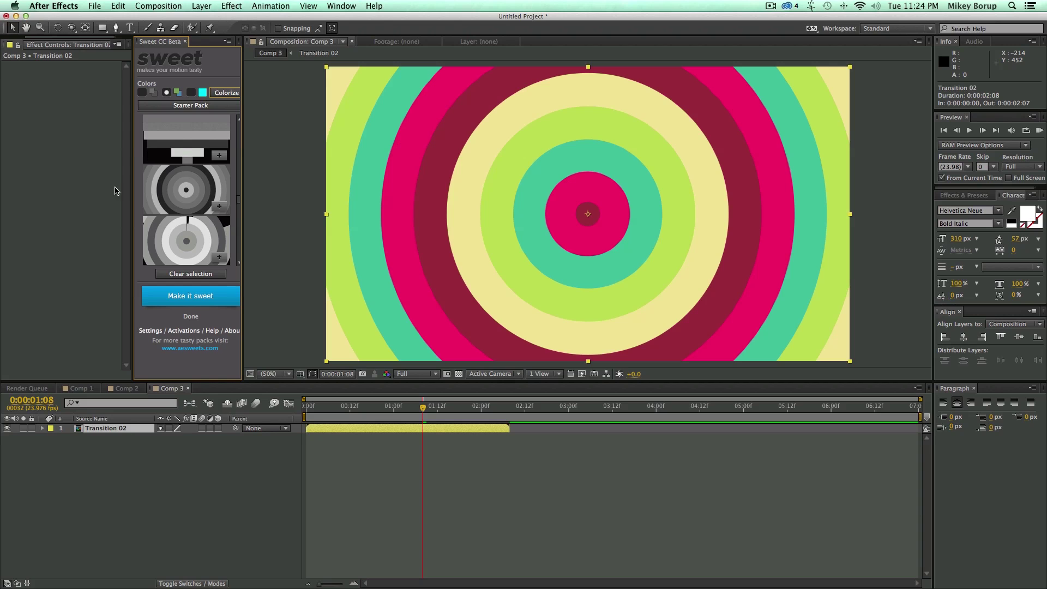
Narrow the effect settings area and preview Comp 3 from the first frame.
drag(132, 196, 105, 198)
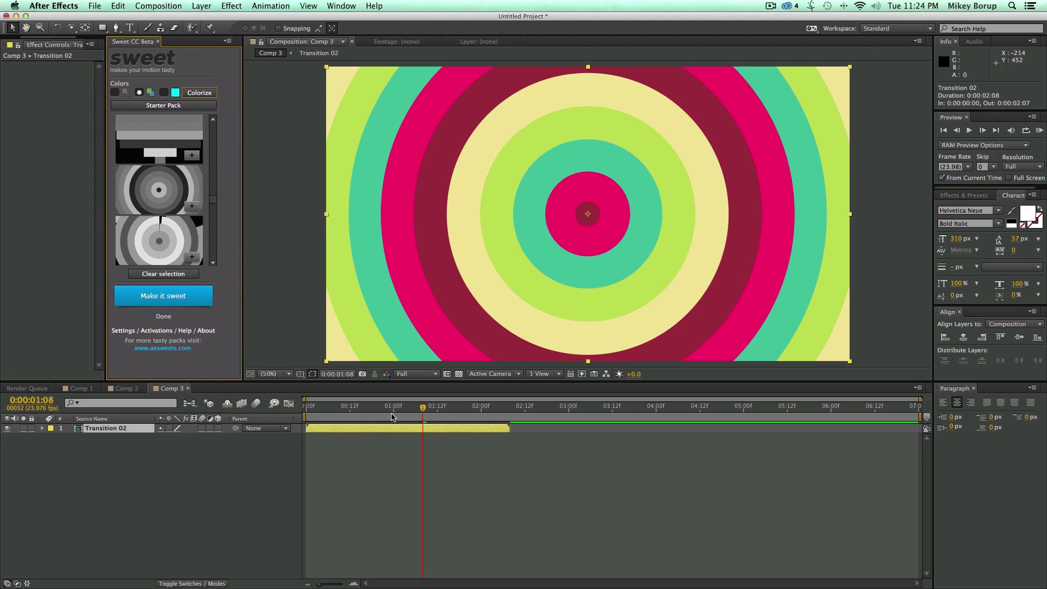
key(Home)
key(KP_0)
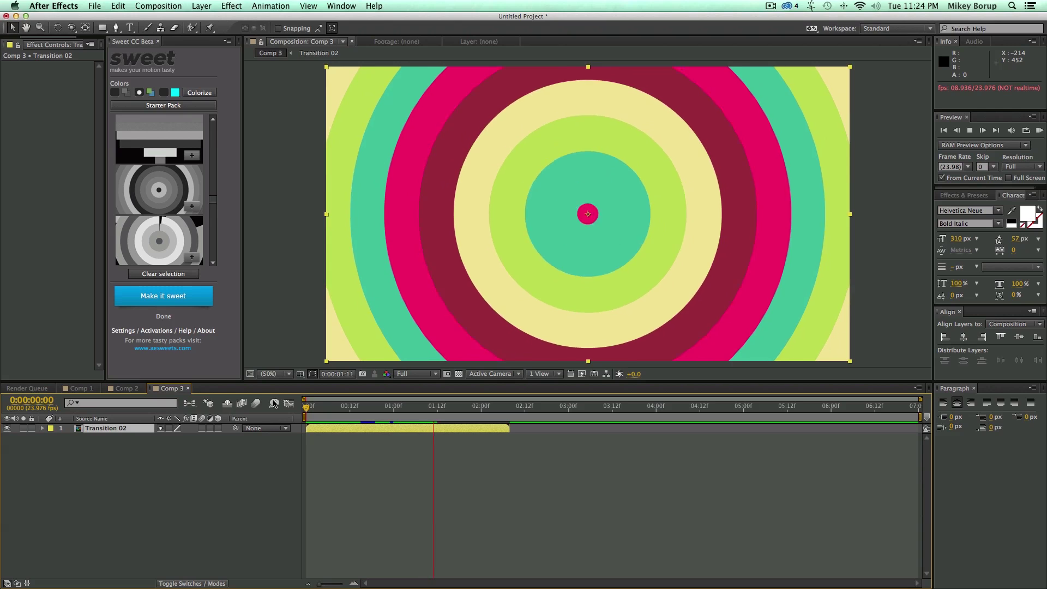
Open the Sweet settings, try hiding the logo, and show it again.
click(123, 330)
drag(379, 135, 390, 125)
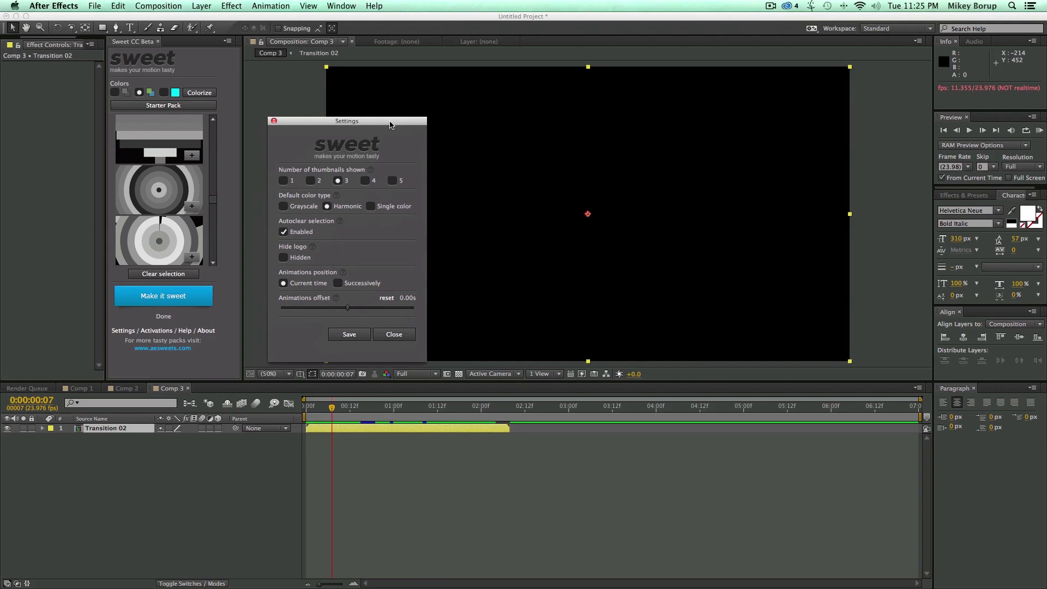
click(283, 258)
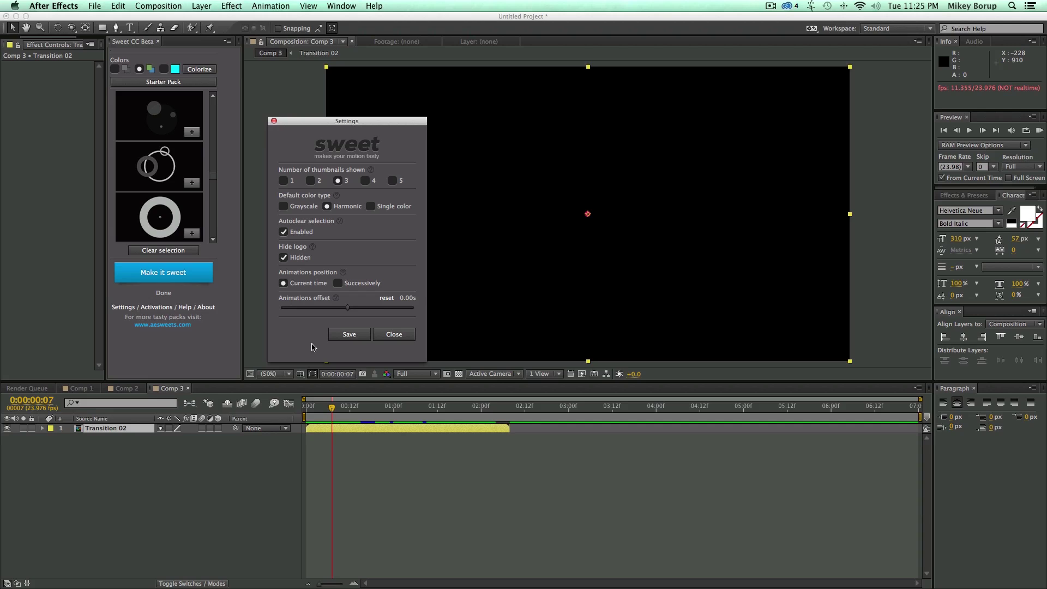
click(283, 258)
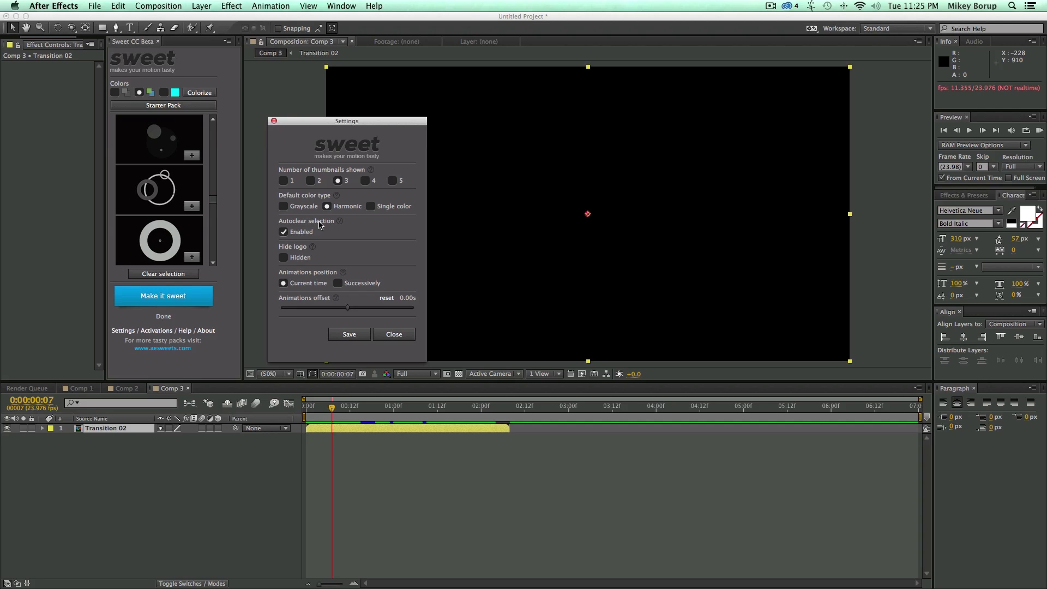
Try showing 4 and 5 thumbnails in the Sweet settings, return to 3, and close the settings.
click(365, 180)
click(392, 181)
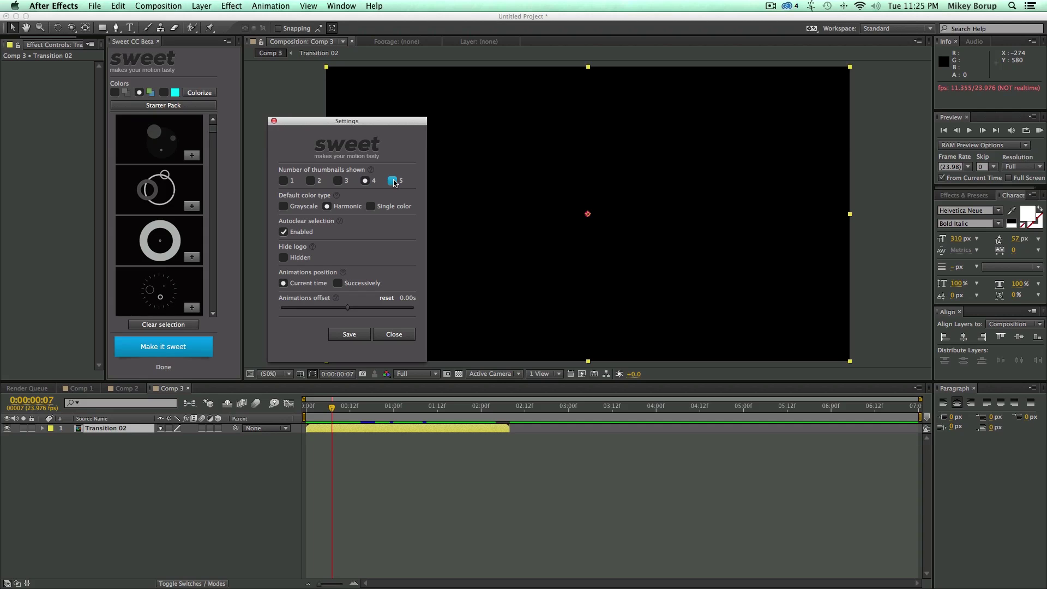
click(365, 184)
click(340, 183)
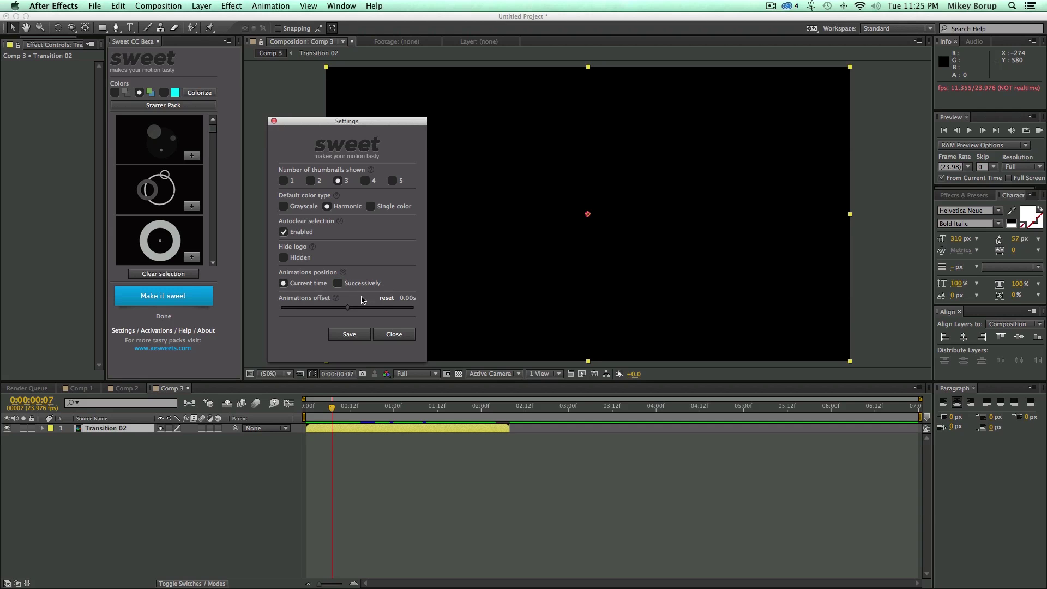
click(377, 335)
Open Sweet's pack list, then browse the animation packs on the aesweets.com website and close the browser window.
mouse_move(332, 410)
mouse_down()
mouse_move(476, 410)
mouse_move(324, 410)
mouse_up()
click(188, 106)
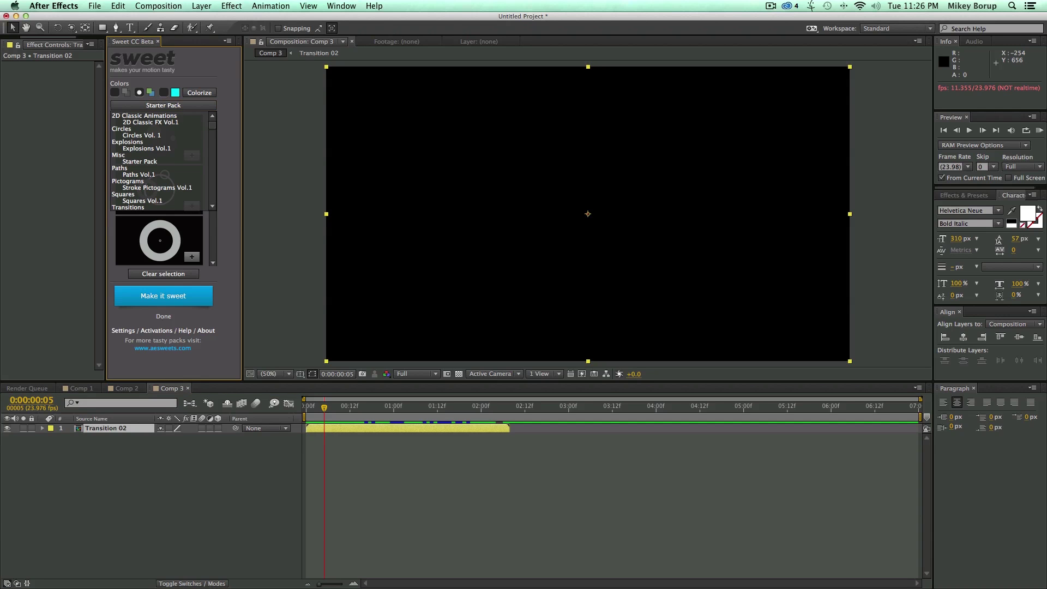
click(162, 348)
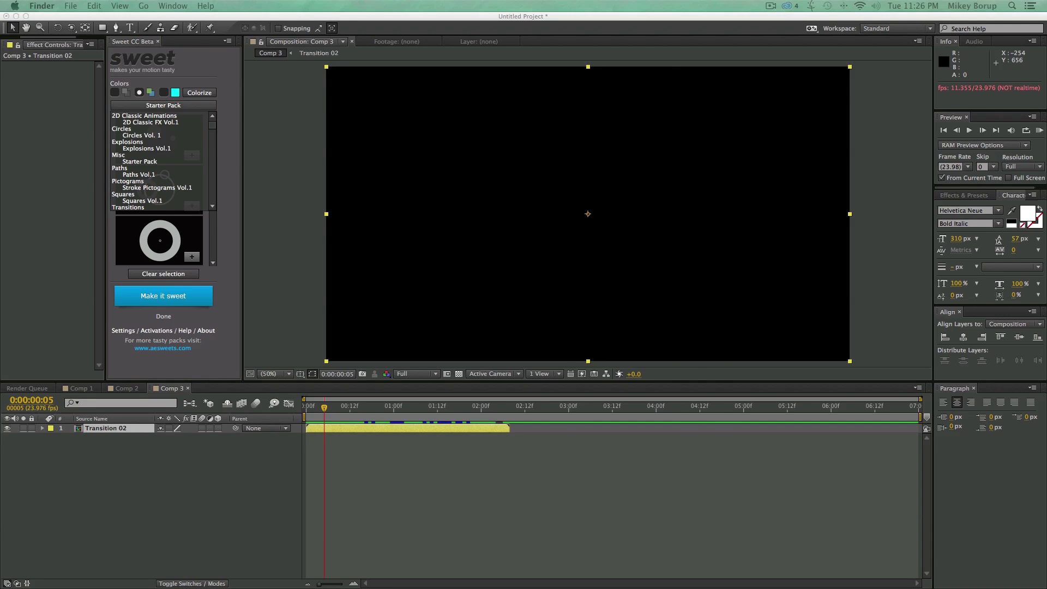
scroll(601, 175, down, 15)
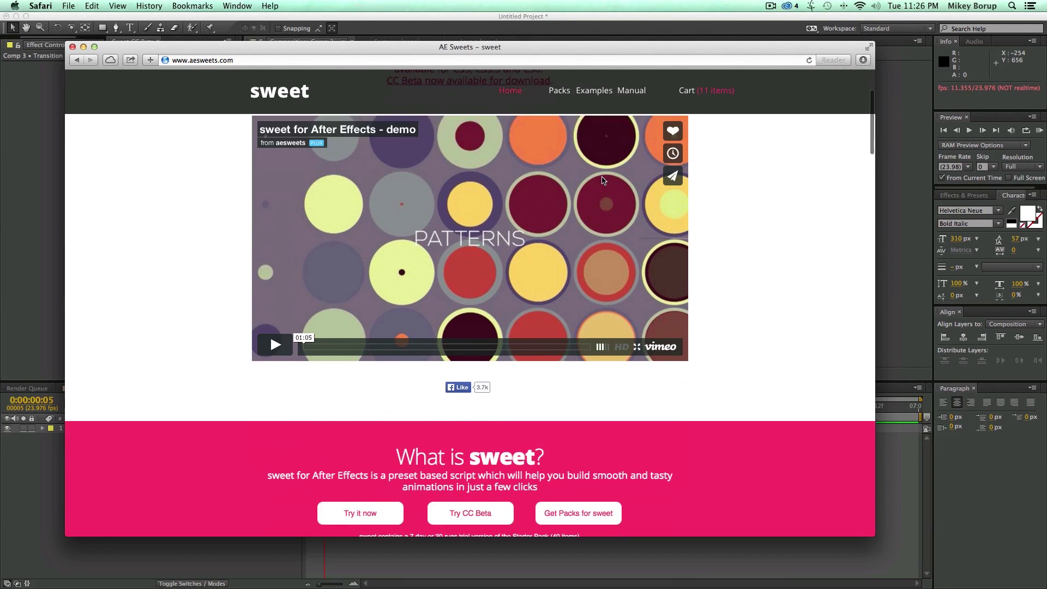
scroll(597, 211, down, 10)
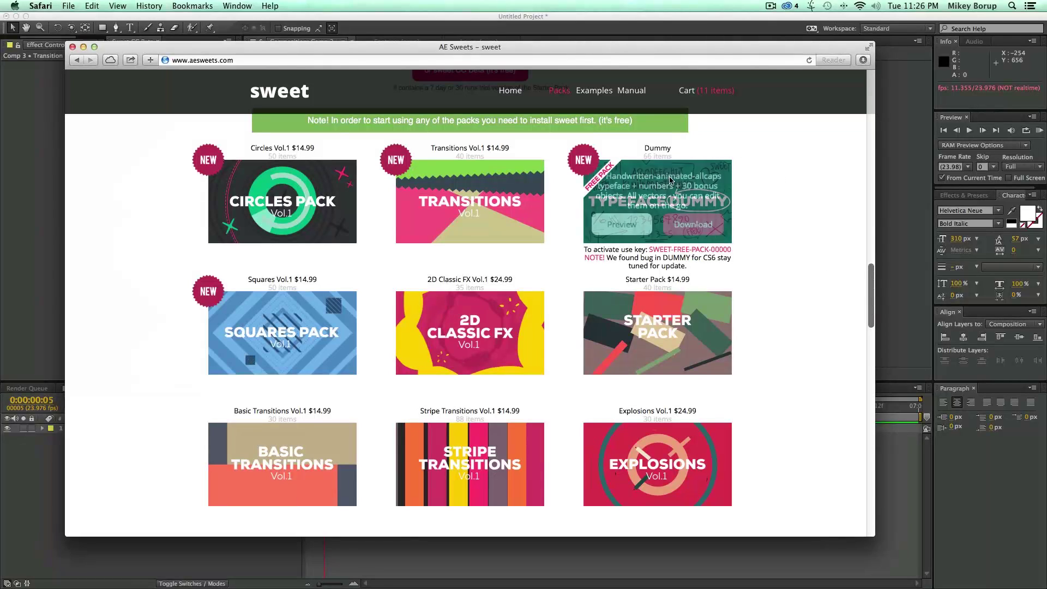
scroll(783, 212, down, 4)
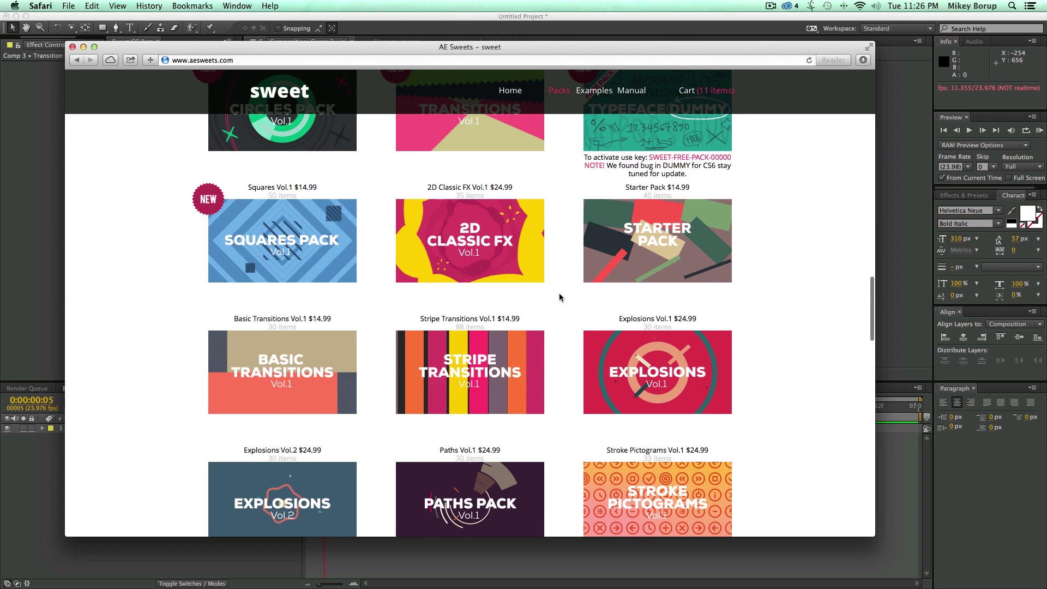
scroll(558, 296, down, 4)
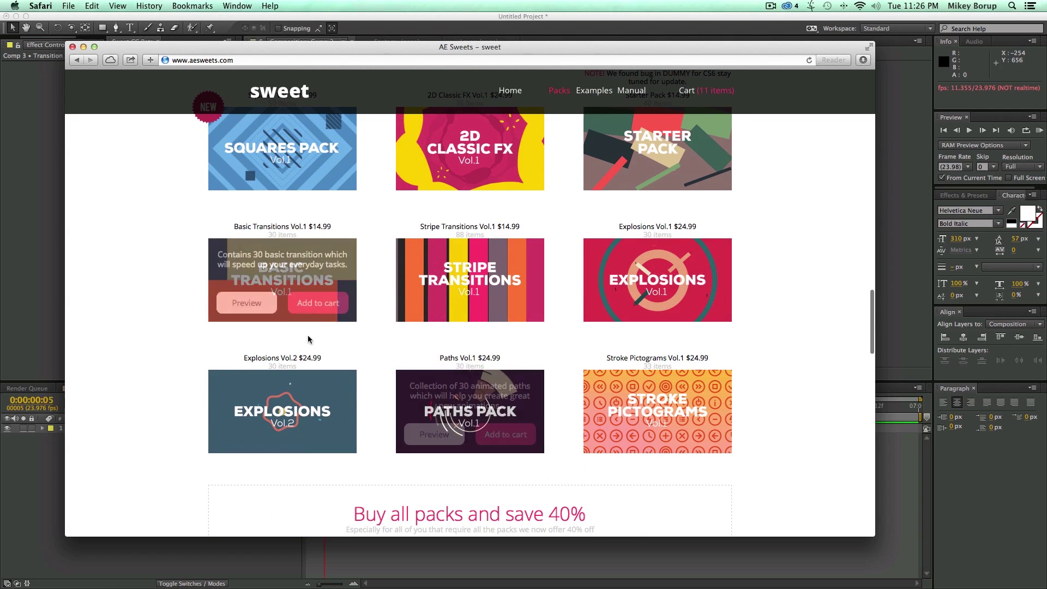
scroll(577, 374, down, 3)
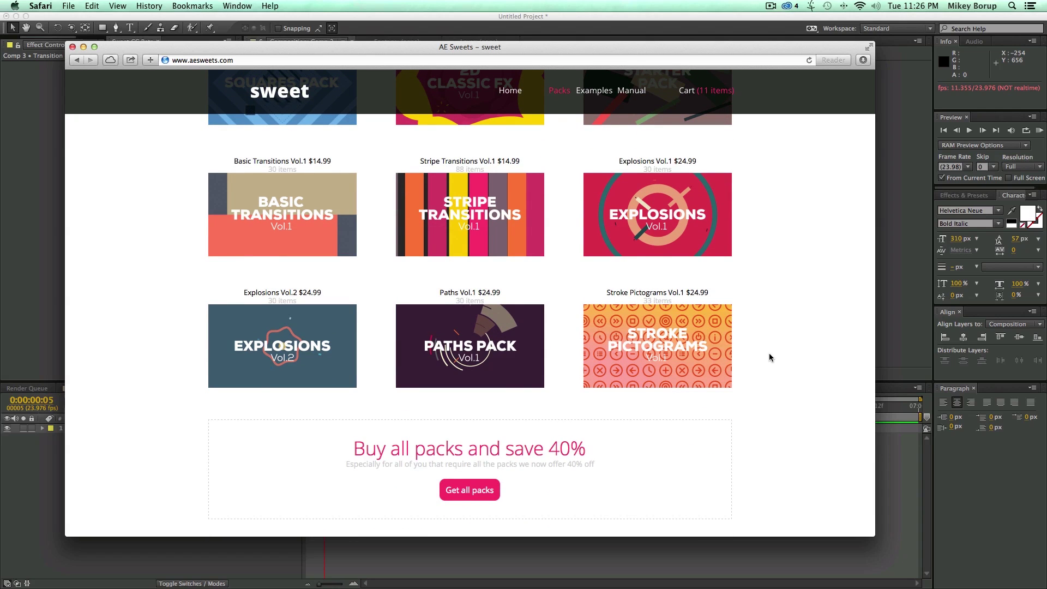
scroll(768, 352, up, 10)
click(73, 47)
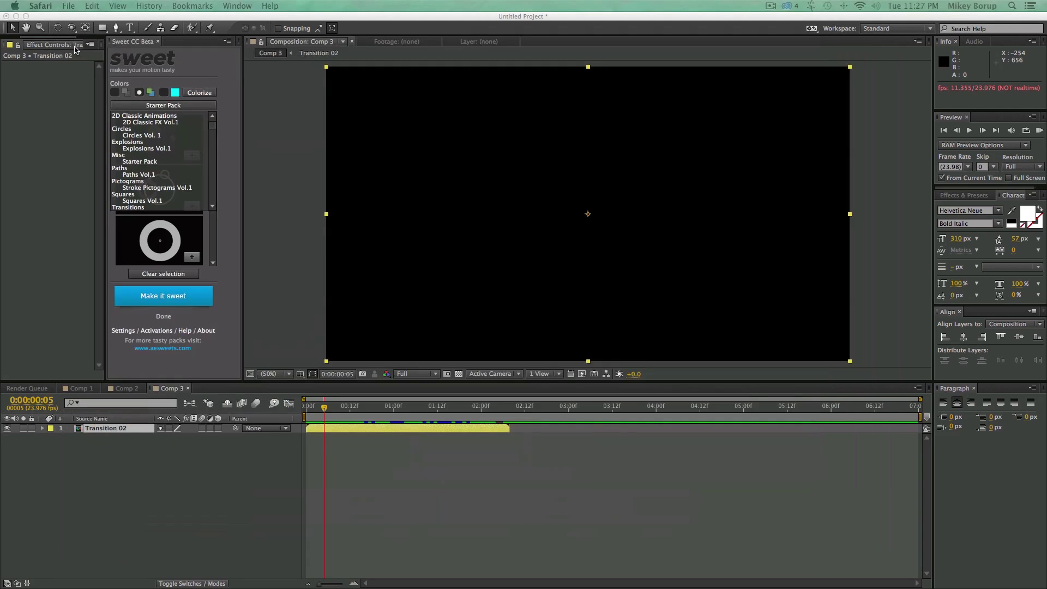
Close the Sweet pack list and scrub through Transition 02 in Comp 3, stopping at 0:00:01:06.
click(376, 447)
mouse_move(352, 410)
mouse_down()
mouse_move(467, 411)
mouse_move(354, 410)
mouse_up()
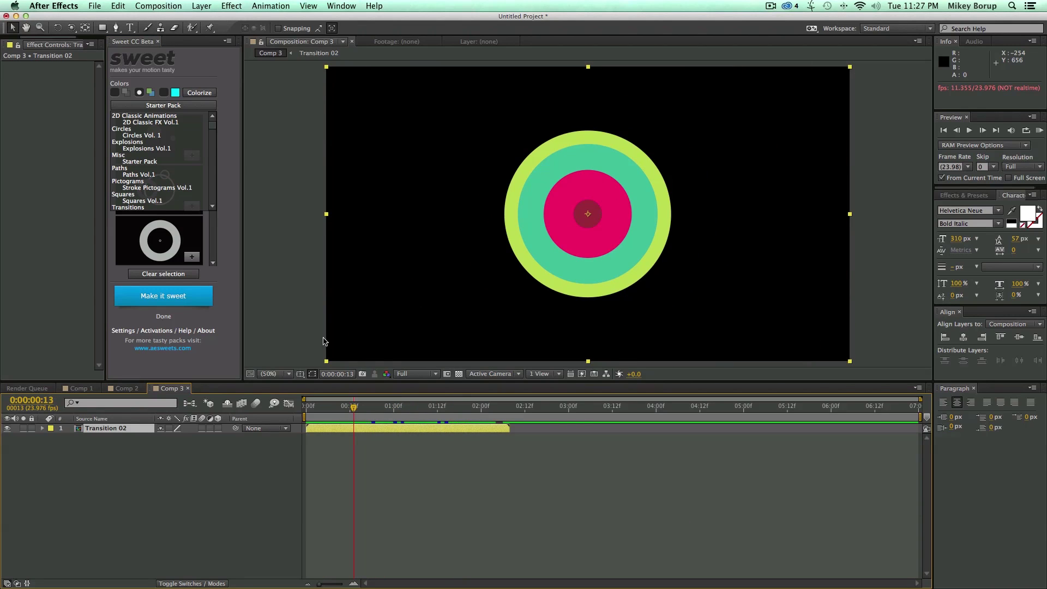
click(163, 105)
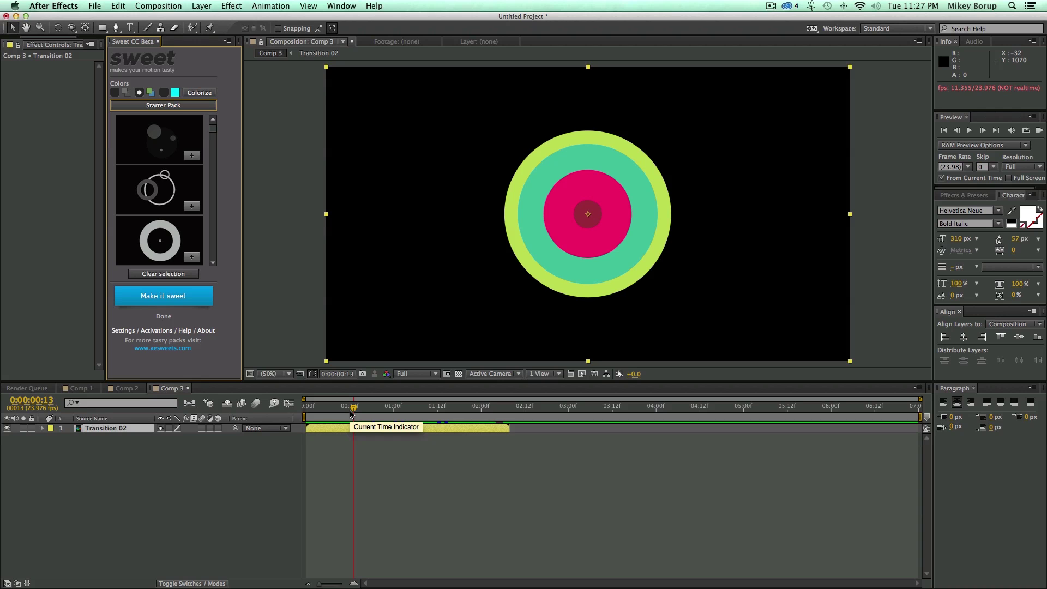
drag(376, 414, 411, 427)
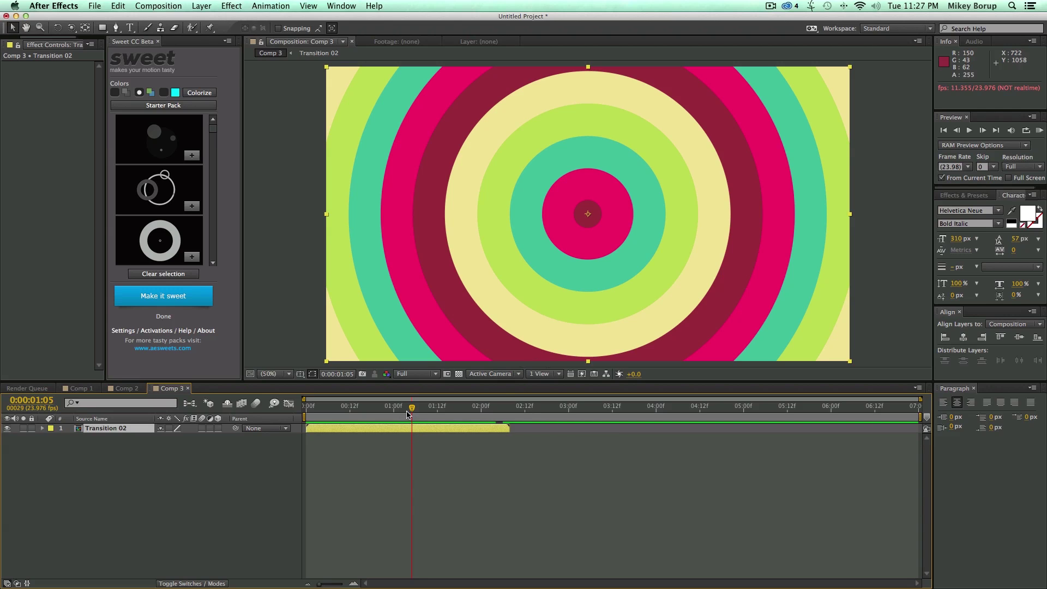
click(383, 407)
drag(383, 409, 416, 409)
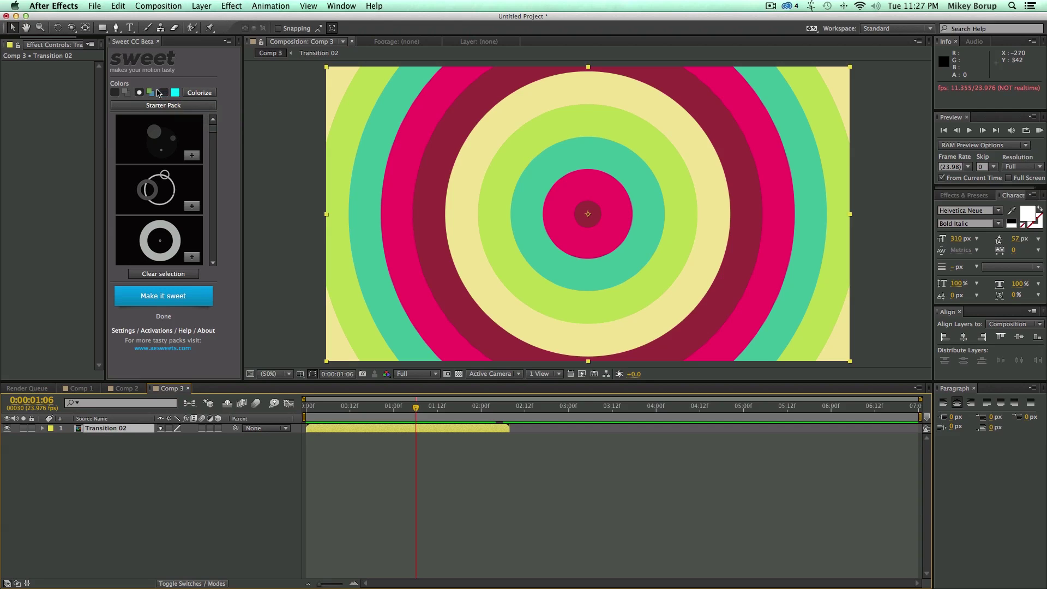
Widen the composition viewer slightly and play Comp 3 from the first frame.
drag(35, 37, 14, 38)
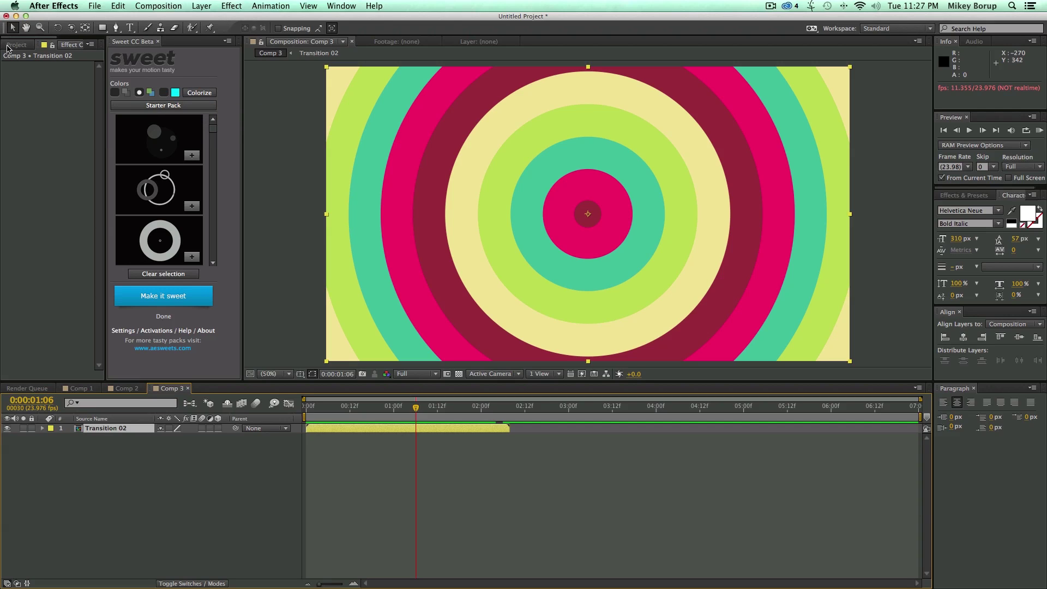
drag(243, 368, 224, 368)
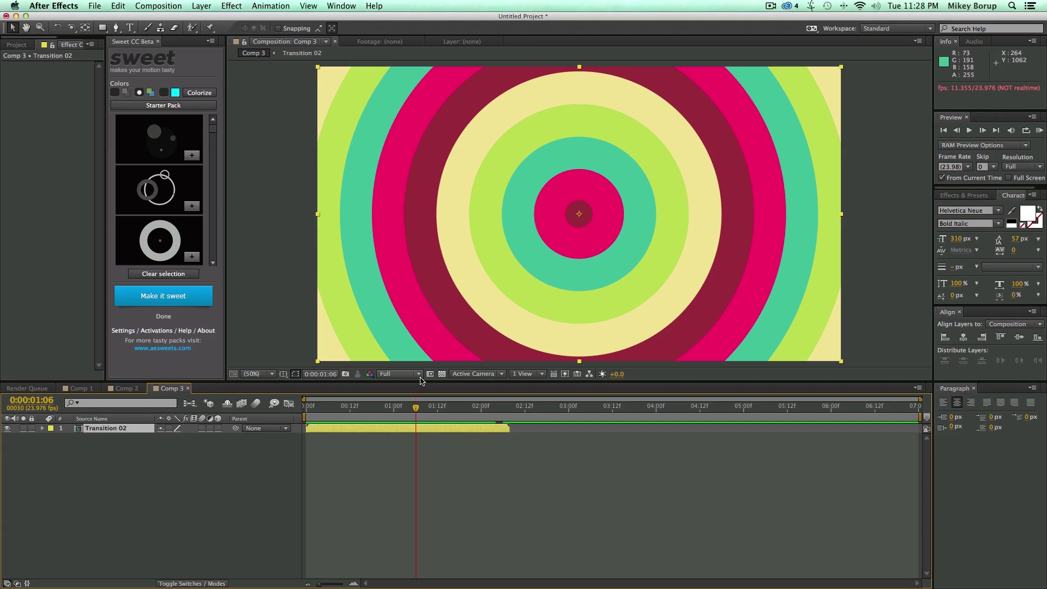
drag(417, 407, 299, 403)
key(space)
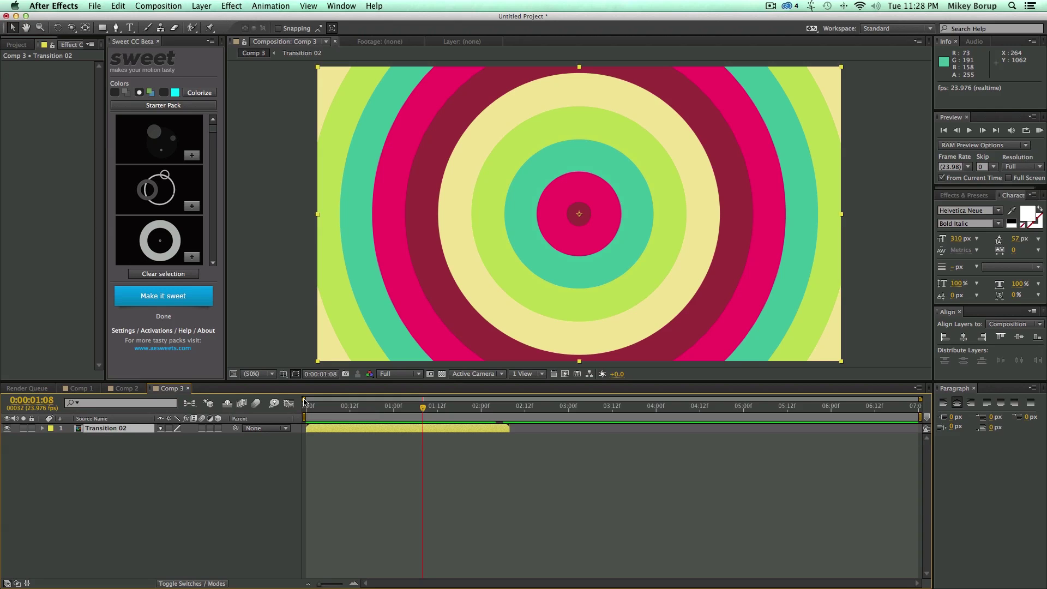
Delete the Transition 02 layer from Comp 3 and return to 0:00:00:00.
click(397, 428)
key(Delete)
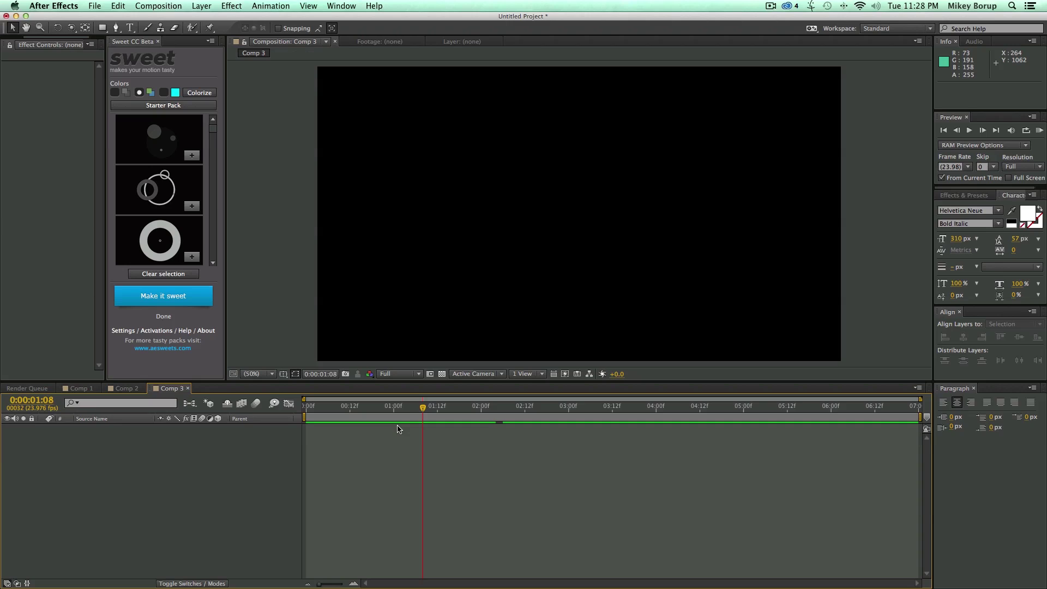
drag(400, 413, 300, 417)
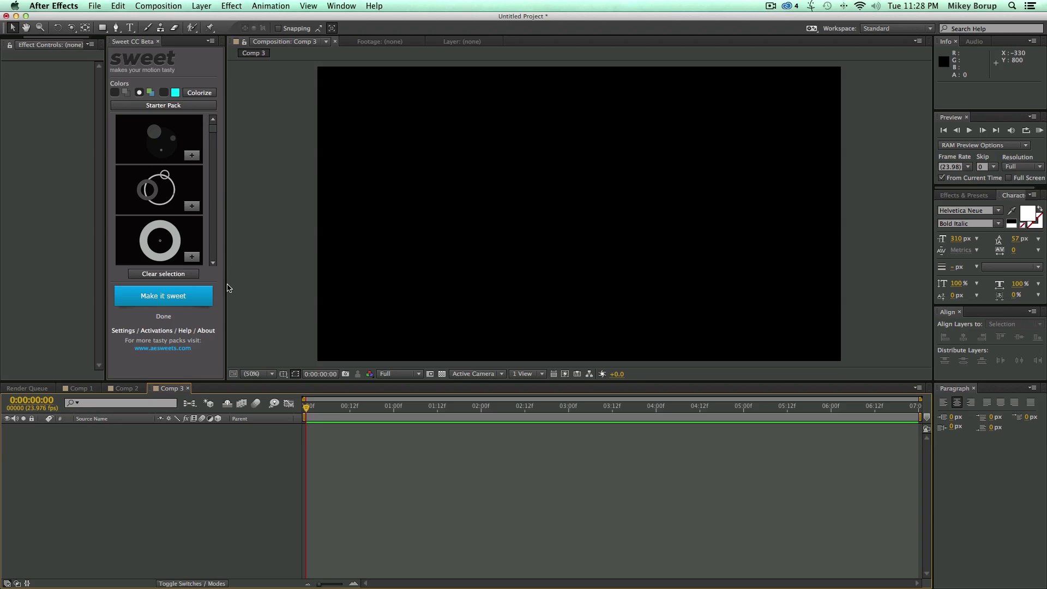
Insert the Starter Pack transition with the grid of tilting rectangles into Comp 3 at the first frame.
drag(213, 130, 206, 255)
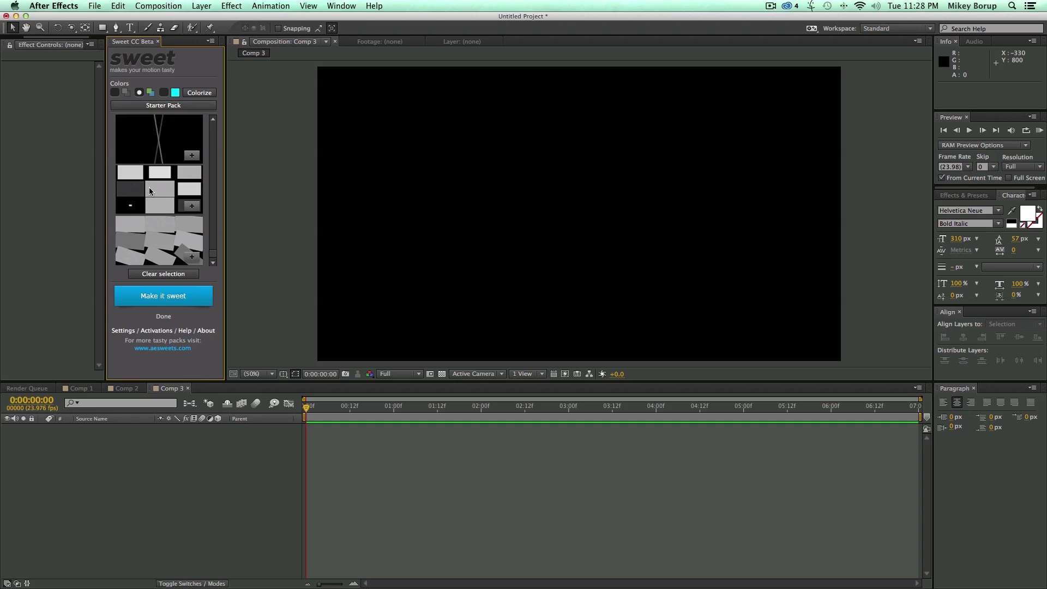
click(156, 251)
click(178, 297)
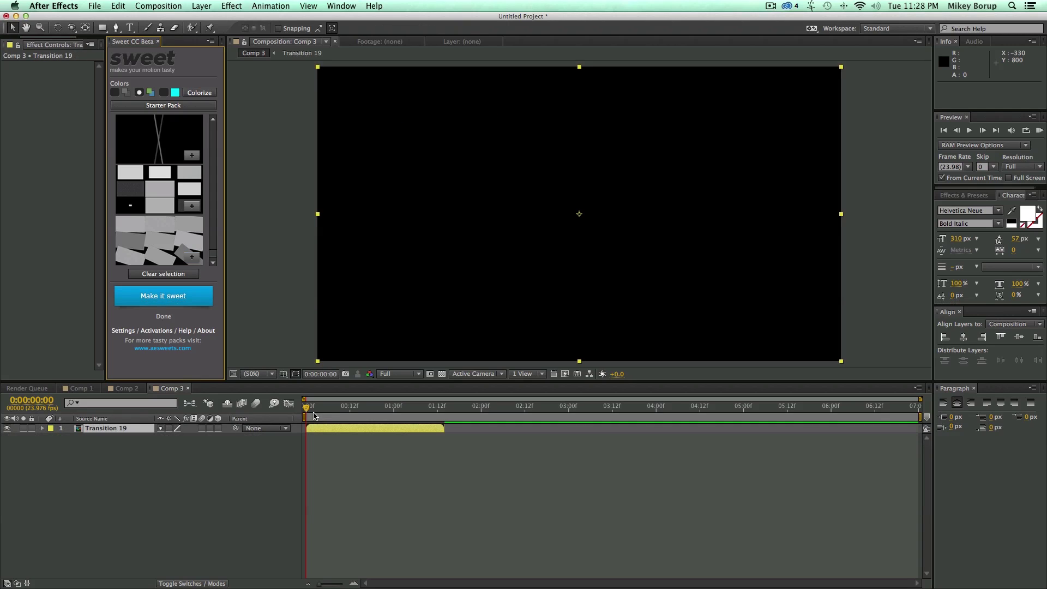
Scrub through the Transition 19 animation in Comp 3 and play it from the first frame.
drag(326, 414, 305, 420)
key(space)
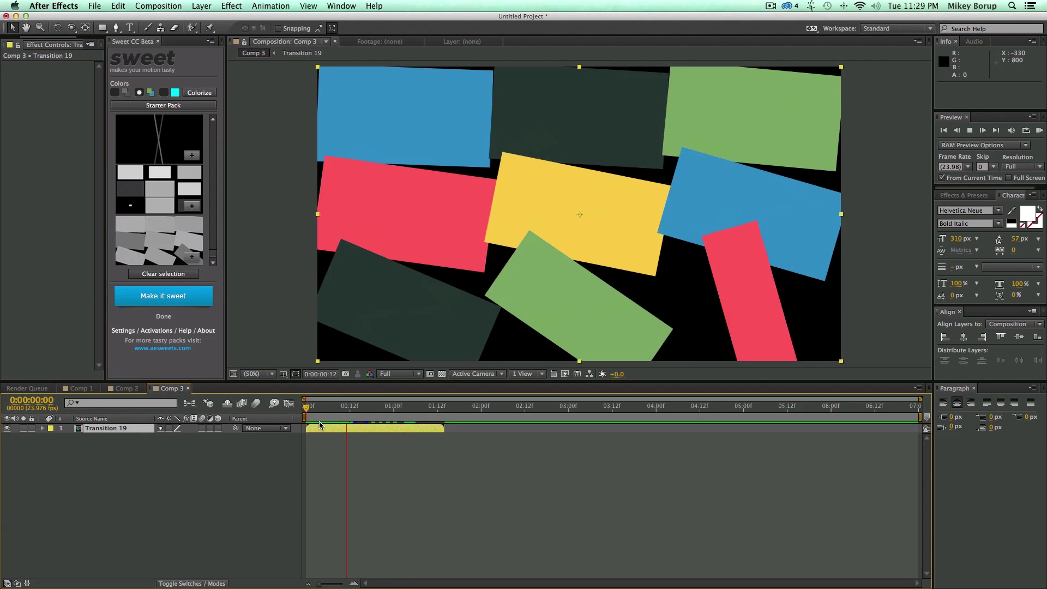
key(space)
drag(313, 408, 363, 411)
key(space)
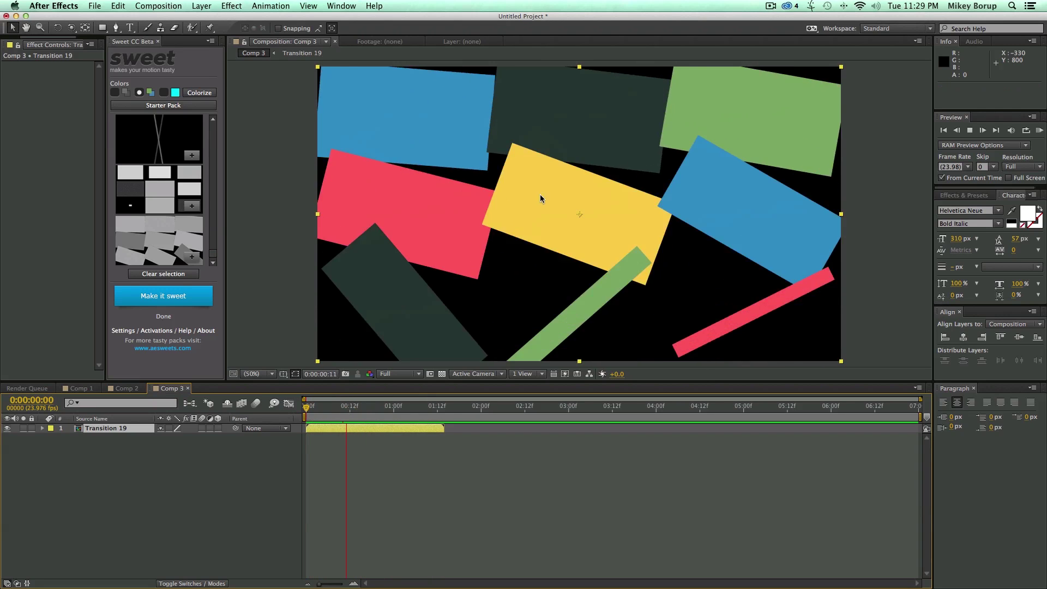
Stop playback around 0:00:00:20 and place the bokeh image from the project into Comp 3 above the Transition 19 layer.
key(space)
click(380, 408)
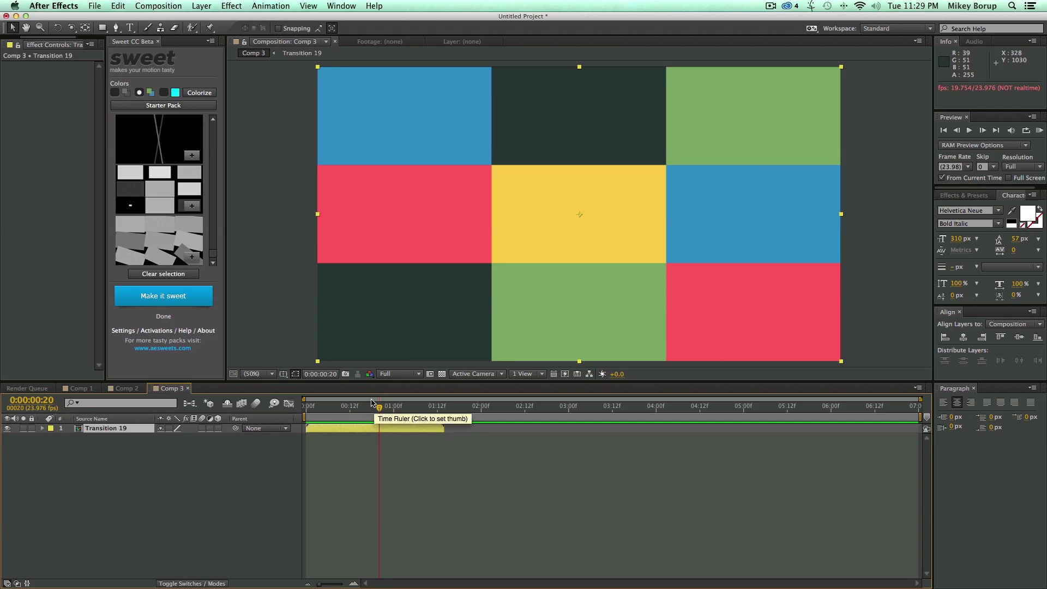
scroll(47, 43, up, 3)
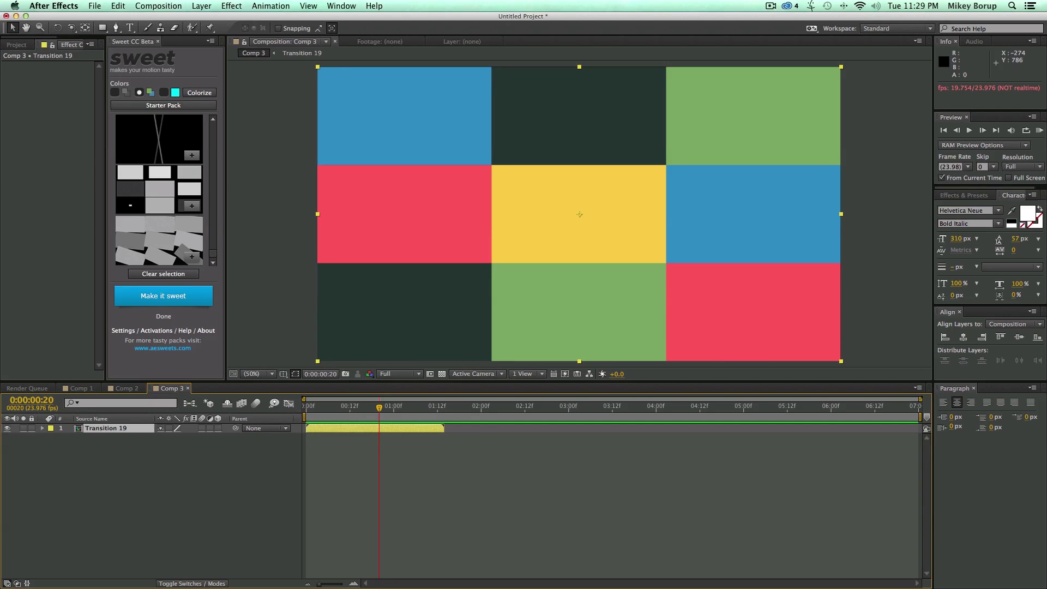
click(16, 44)
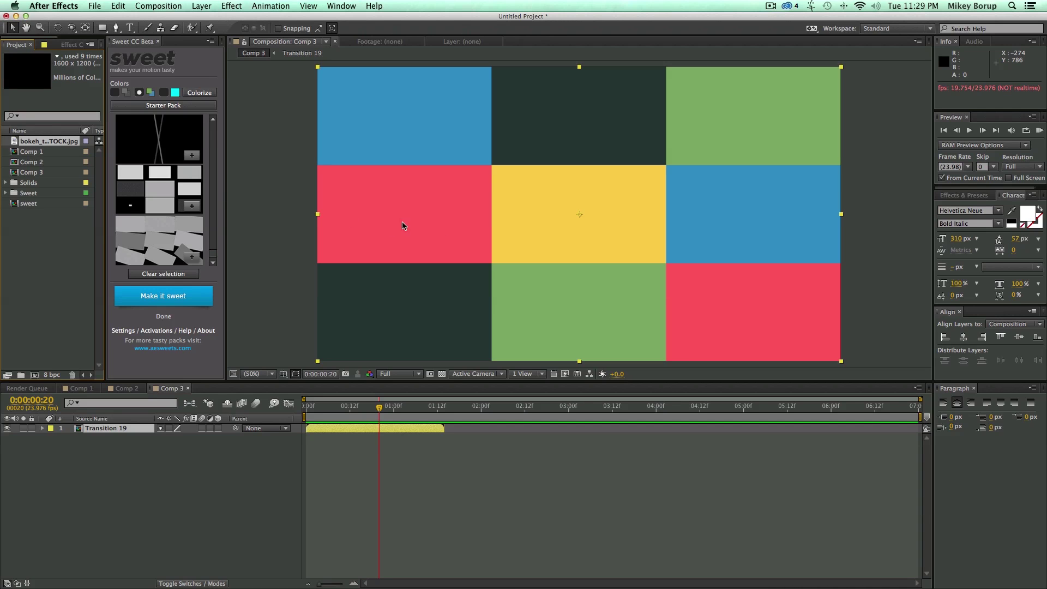
click(15, 144)
drag(16, 144, 578, 216)
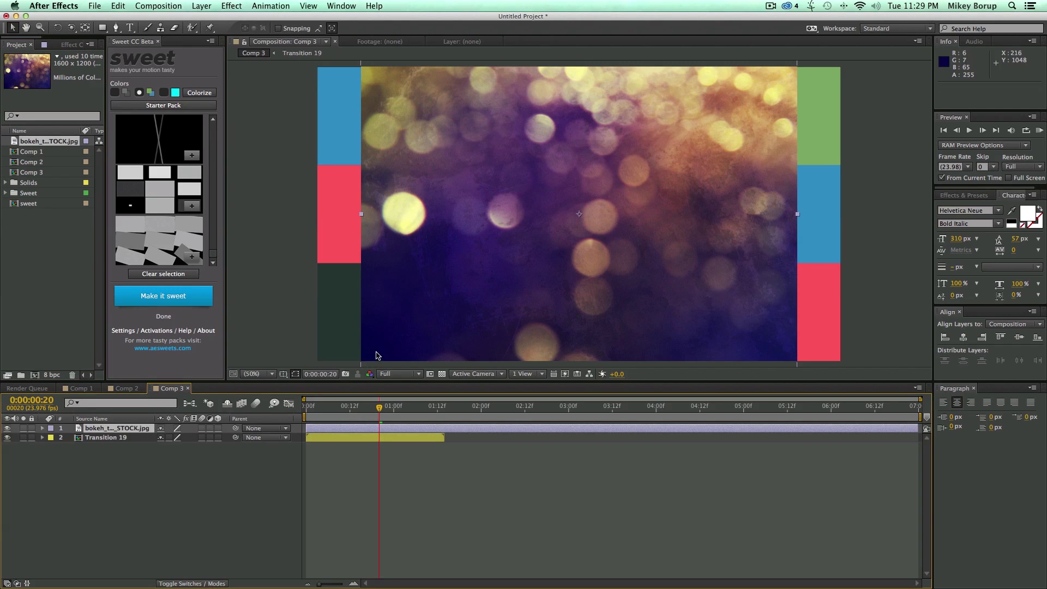
Enlarge the bokeh image layer until it covers the whole Comp 3 frame.
key(comma)
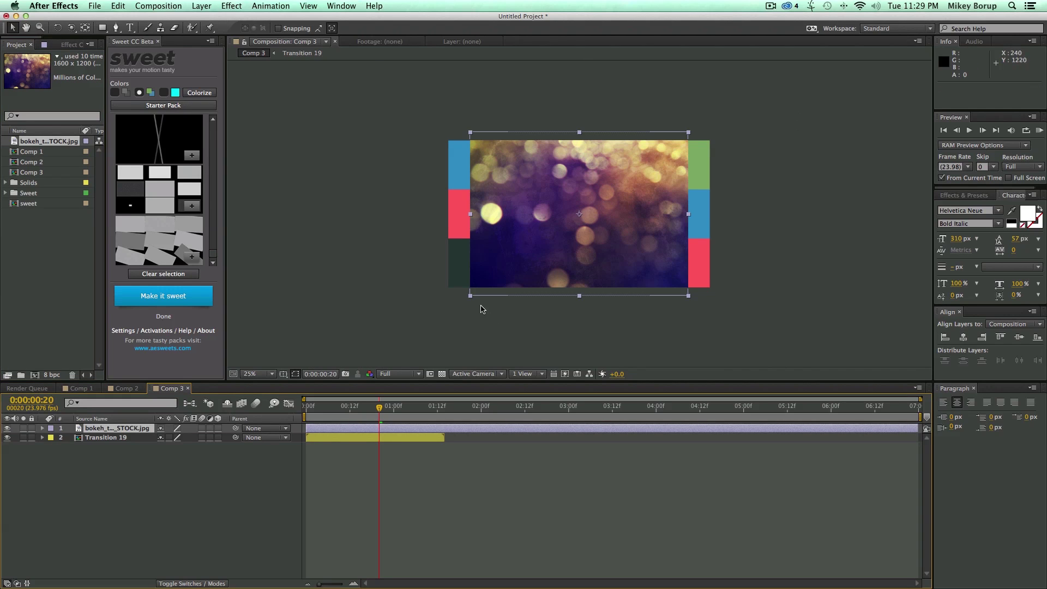
click(461, 303)
click(473, 293)
drag(474, 294, 424, 328)
click(409, 464)
Preview Comp 3 from the first frame with the bokeh image on top of Transition 19.
drag(379, 406, 306, 407)
key(space)
key(space)
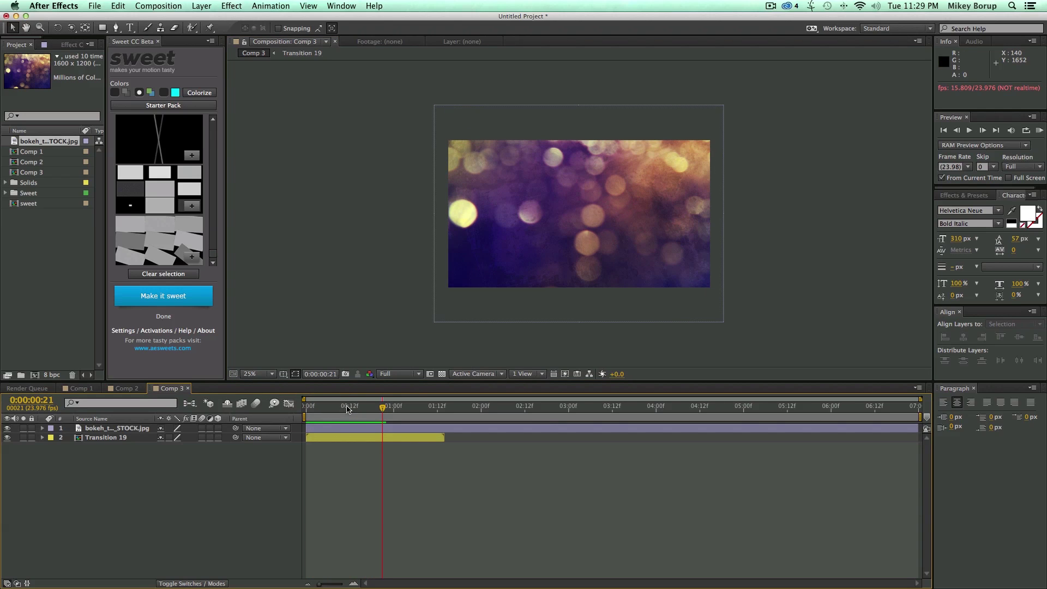
Cut the bokeh layer from Comp 3 and paste it into the nested Transition 19 composition.
click(334, 429)
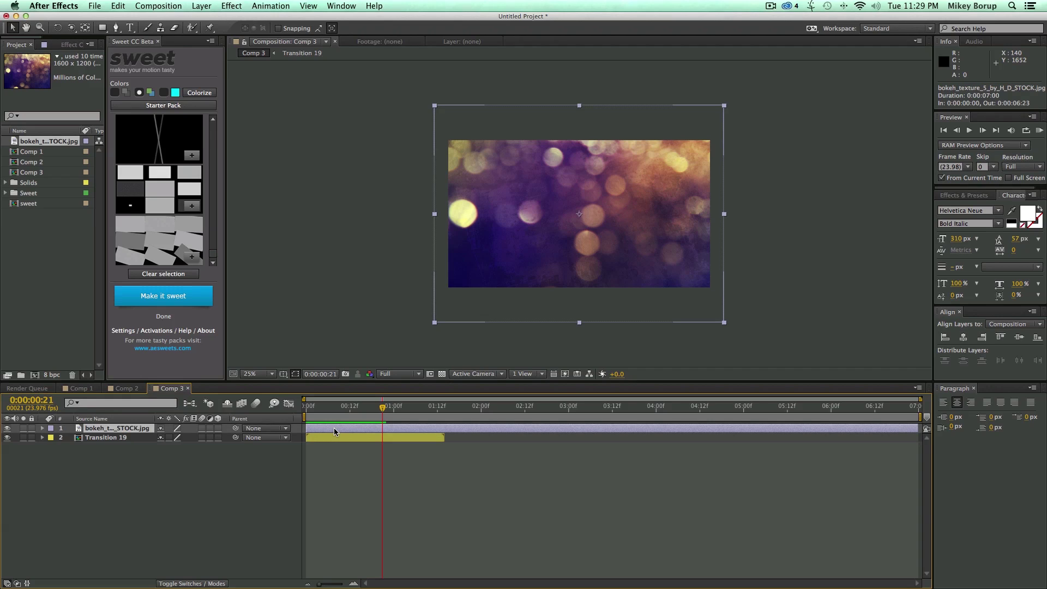
key(super+x)
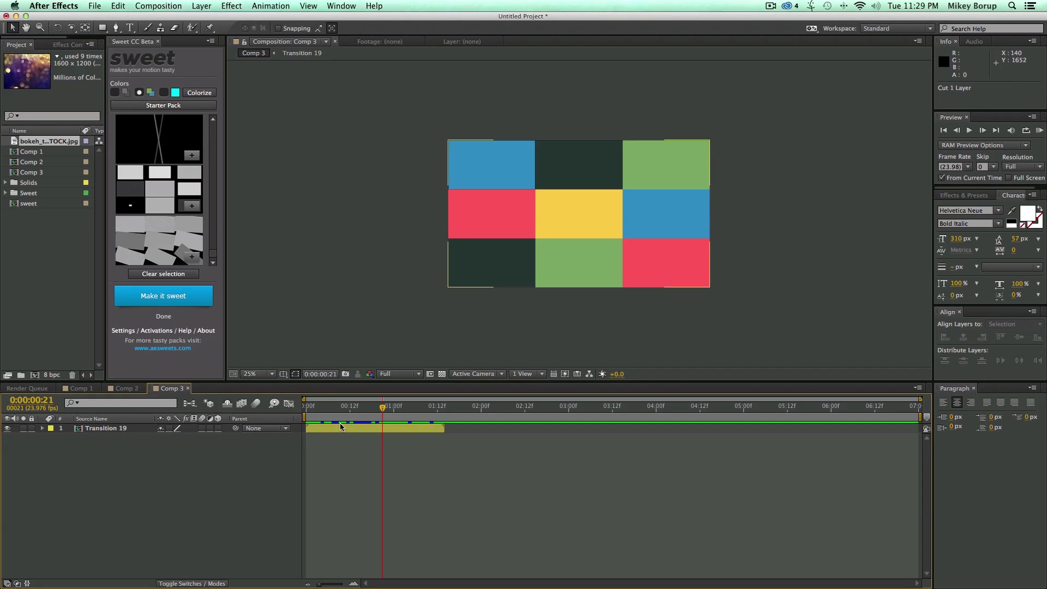
key(Home)
drag(308, 406, 368, 420)
click(370, 428)
double_click(369, 429)
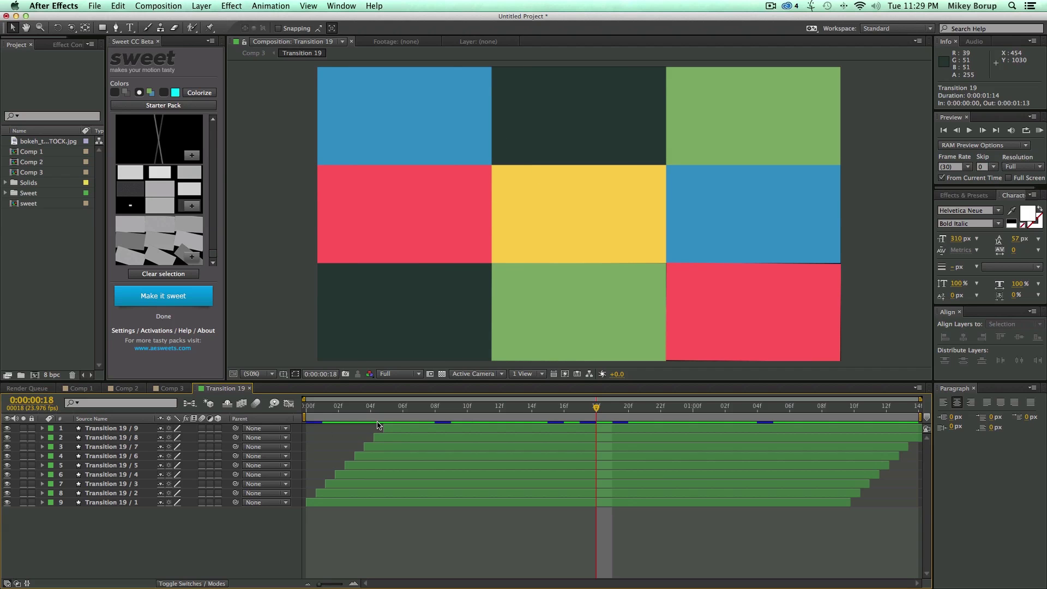
key(super+v)
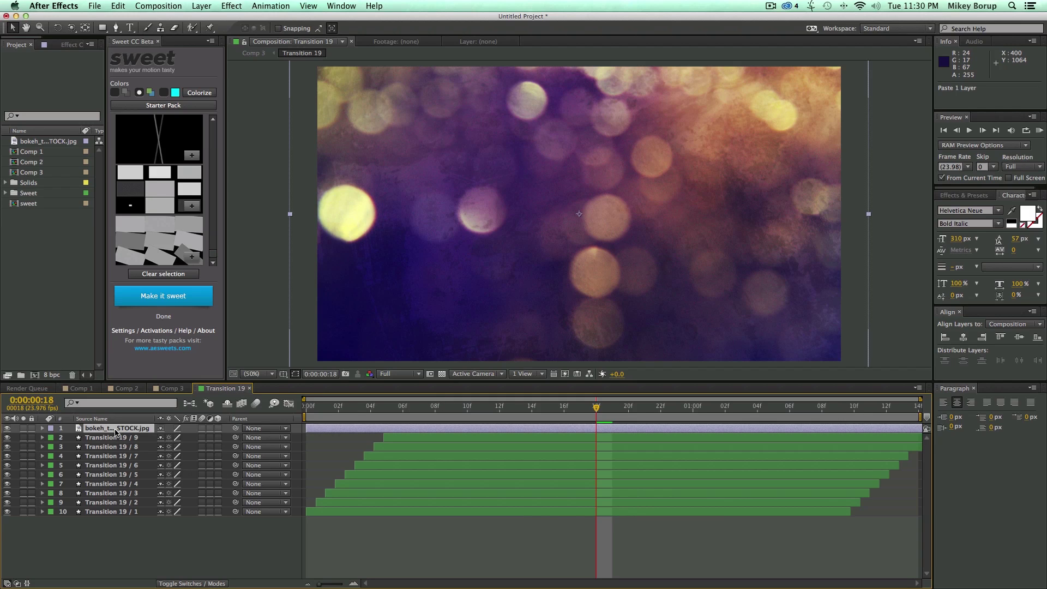
Move the bokeh layer below all the Transition 19 shape layers and duplicate it to make nine copies.
drag(115, 431, 106, 514)
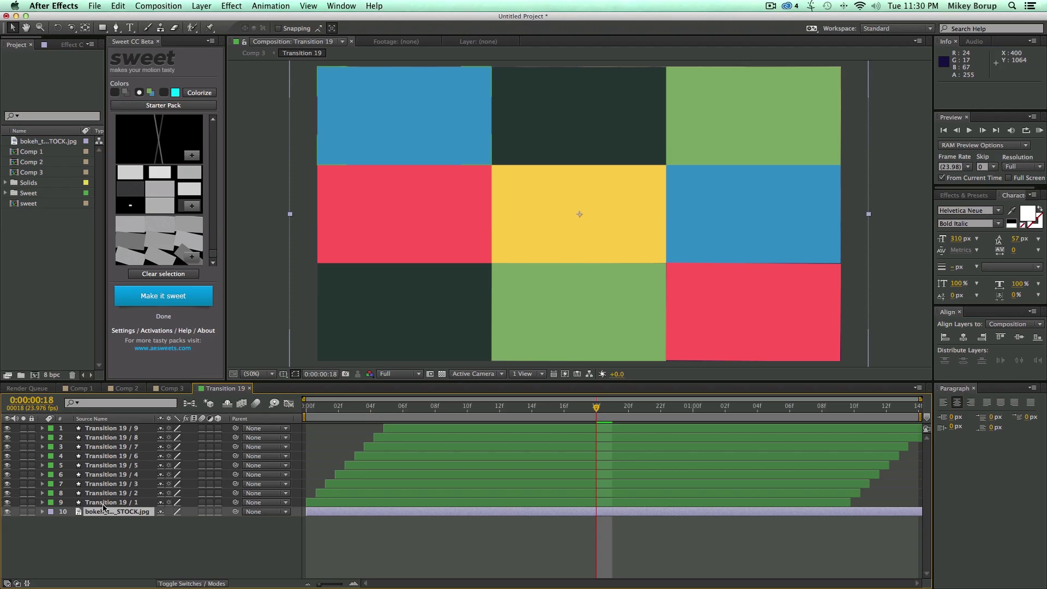
key(super+d)
key(super+d)
key(super+d)
key(super+d)
key(super+d)
key(super+d)
key(super+d)
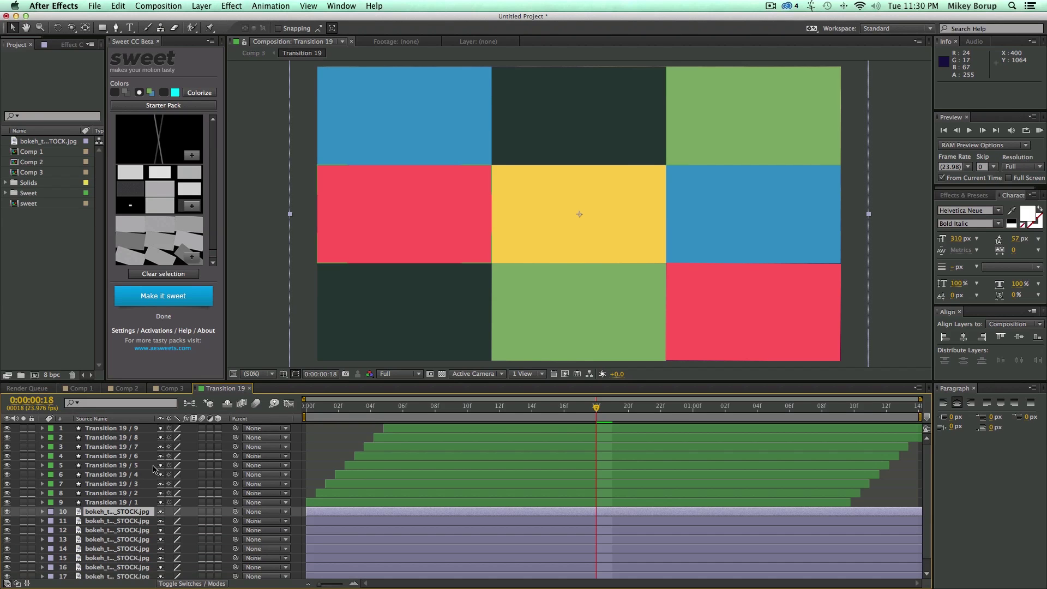
Enlarge the timeline area and reorder the bokeh copies so one sits directly beneath each Transition 19 shape layer.
drag(273, 385, 271, 347)
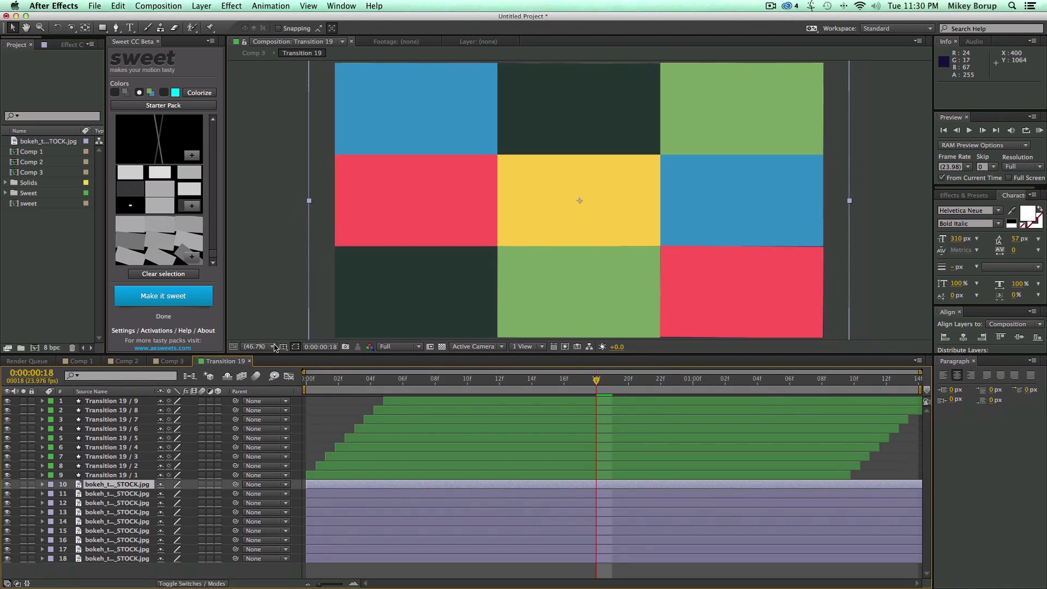
click(138, 554)
drag(128, 473, 131, 399)
drag(133, 482, 136, 442)
drag(127, 503, 134, 452)
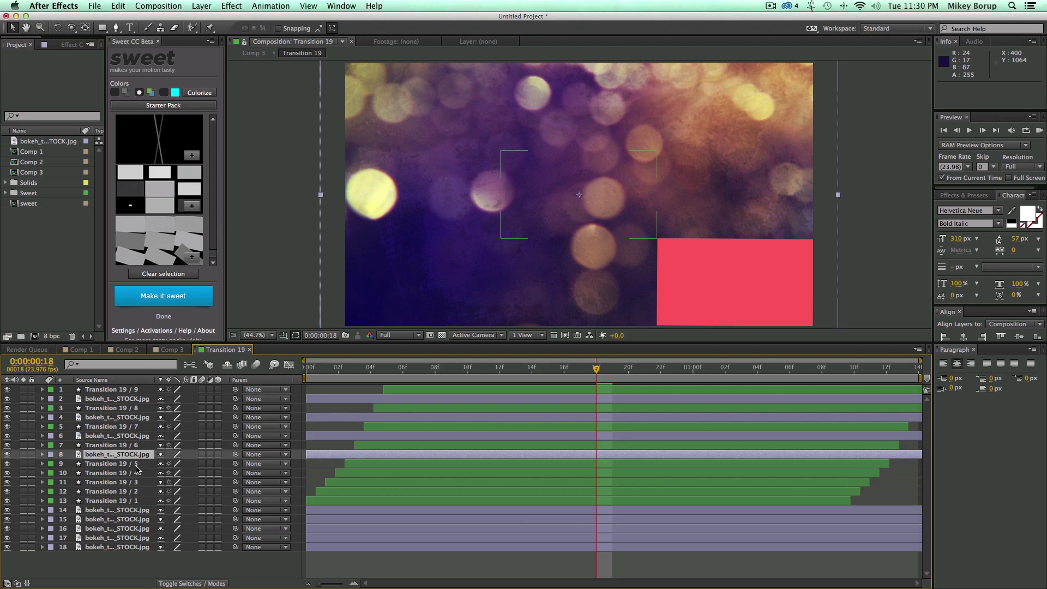
drag(133, 509, 138, 476)
mouse_move(138, 519)
mouse_down()
mouse_move(140, 489)
mouse_move(140, 528)
mouse_up()
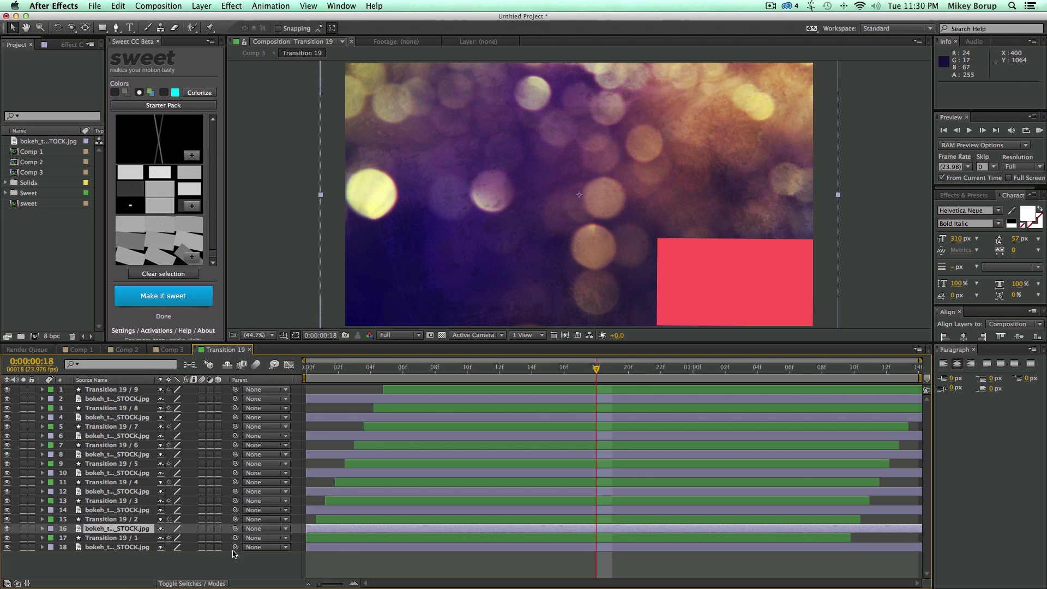
Set the track matte of all nine bokeh layers to Alpha Matte, using the shape layer above each one.
click(349, 559)
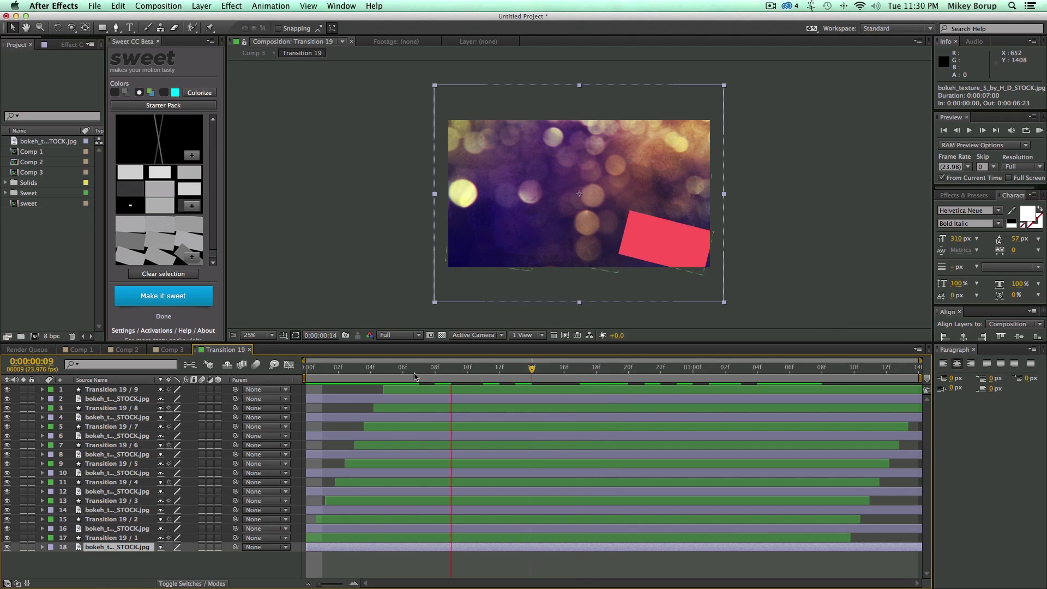
drag(531, 369, 292, 376)
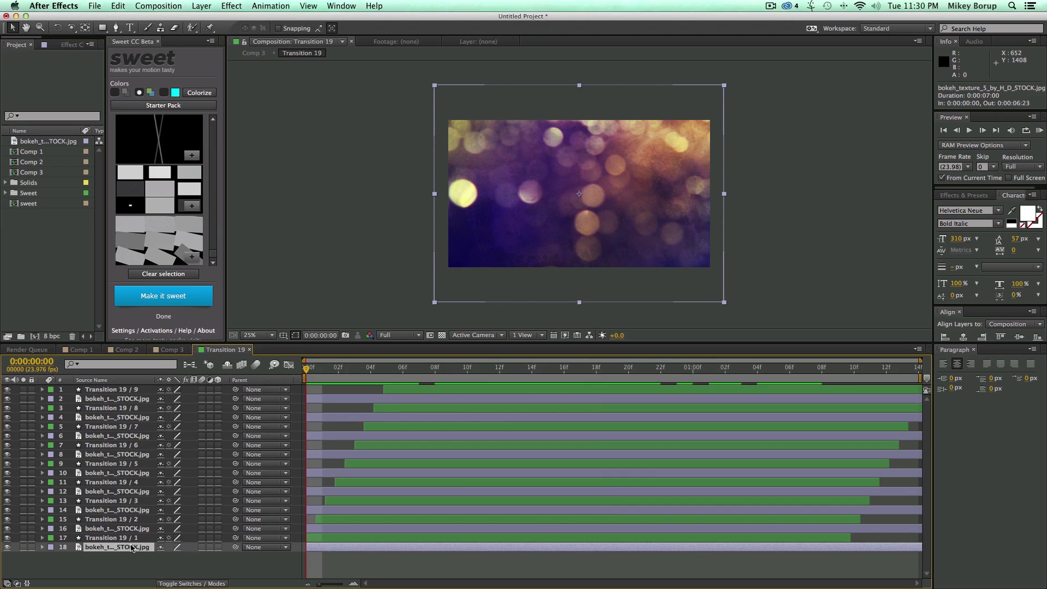
super+click(136, 529)
super+click(139, 510)
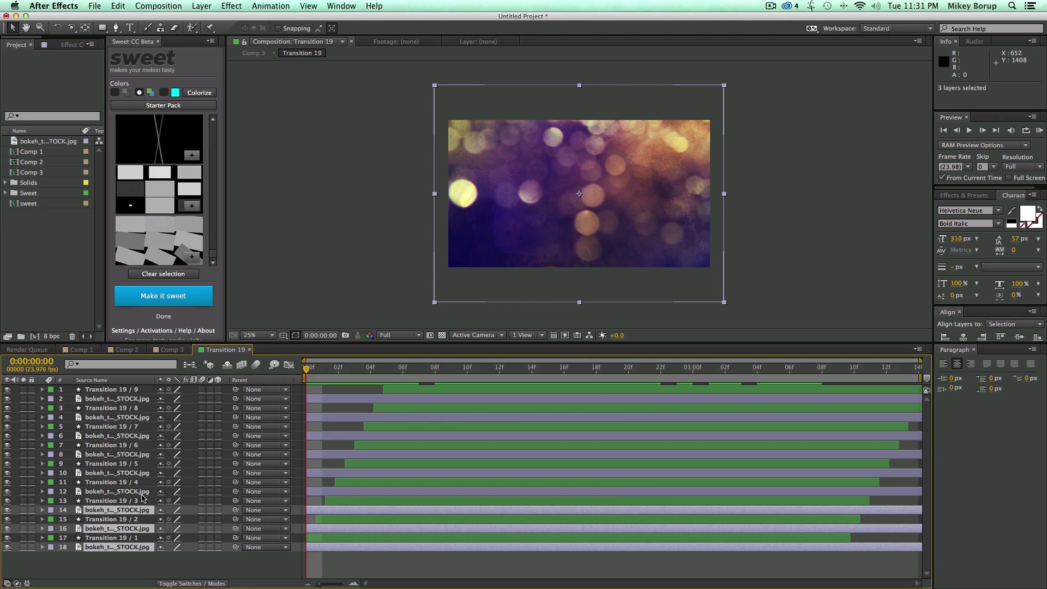
super+click(142, 491)
super+click(144, 472)
super+click(145, 455)
super+click(146, 436)
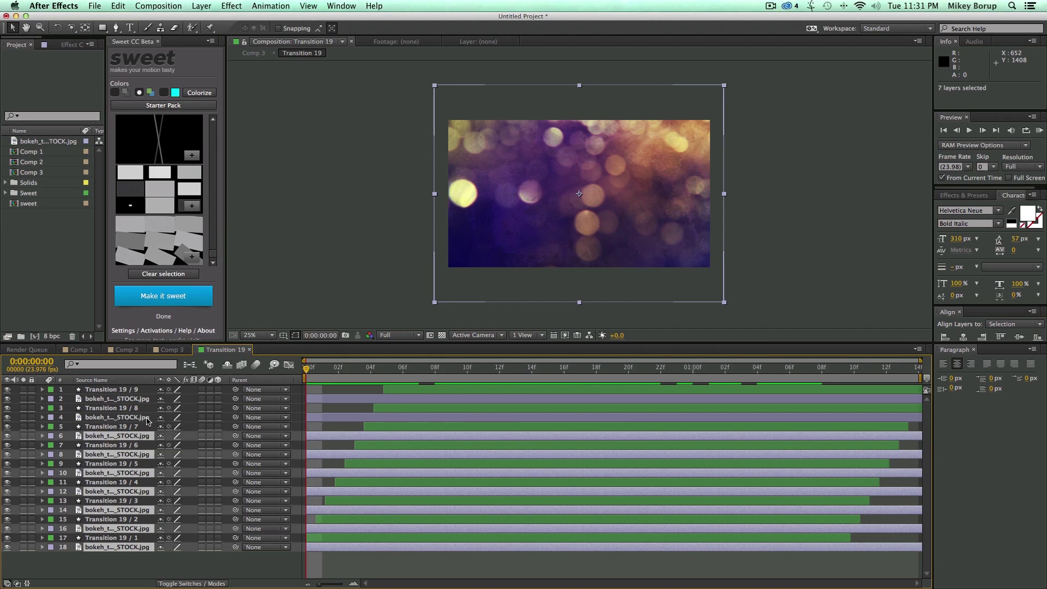
super+click(147, 419)
super+click(146, 401)
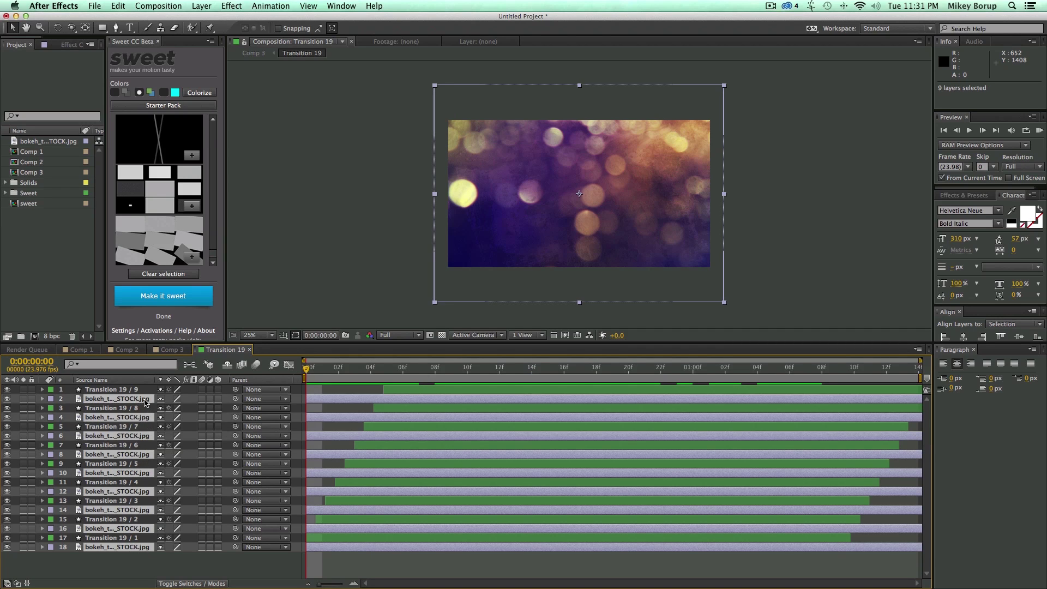
click(203, 583)
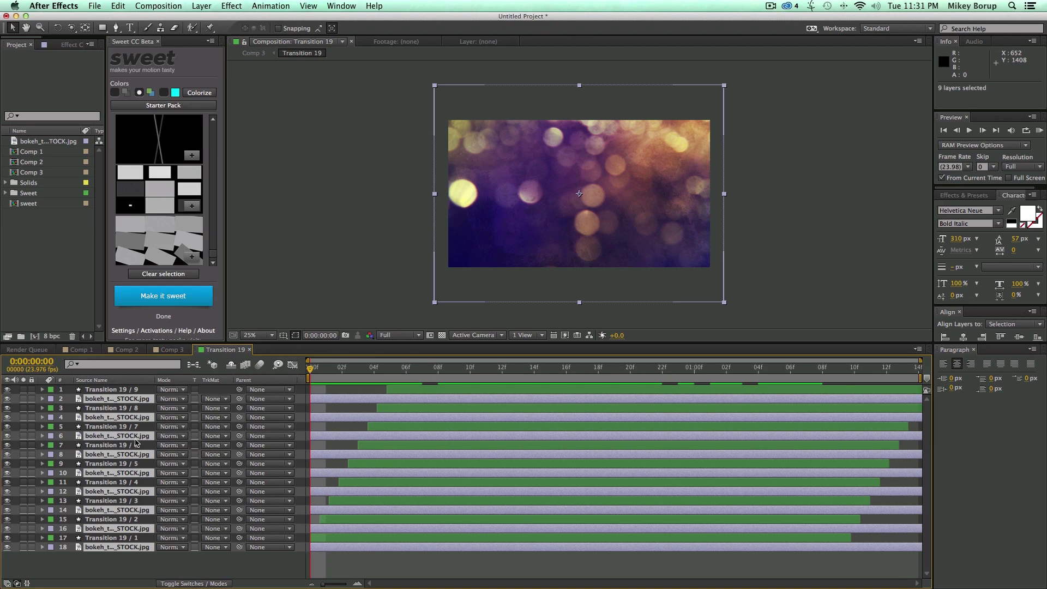
click(221, 547)
click(228, 548)
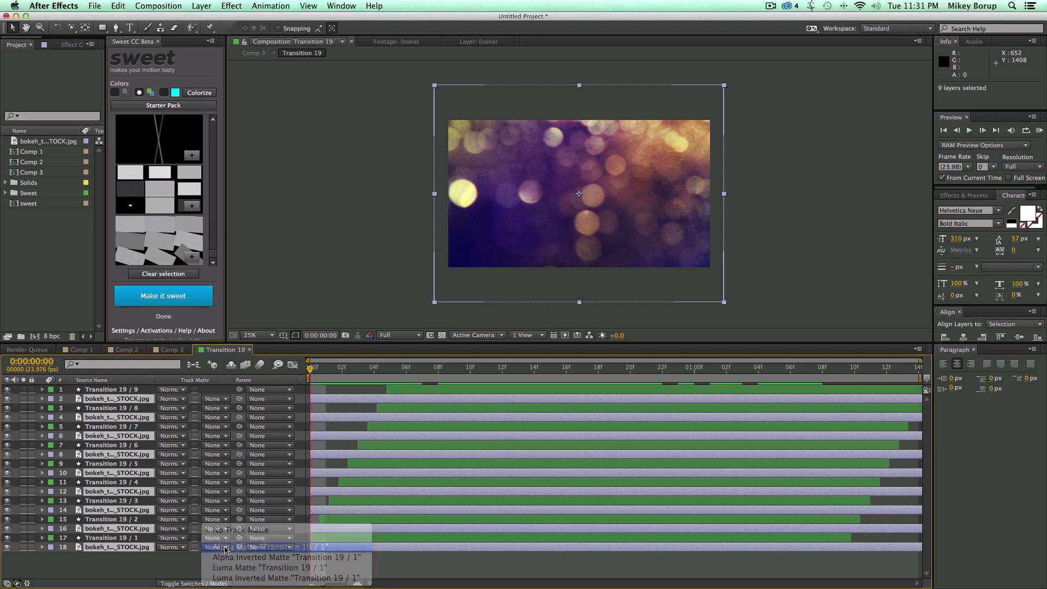
Scrub and play the Transition 19 composition to check the matted bokeh rectangles.
drag(373, 373, 628, 387)
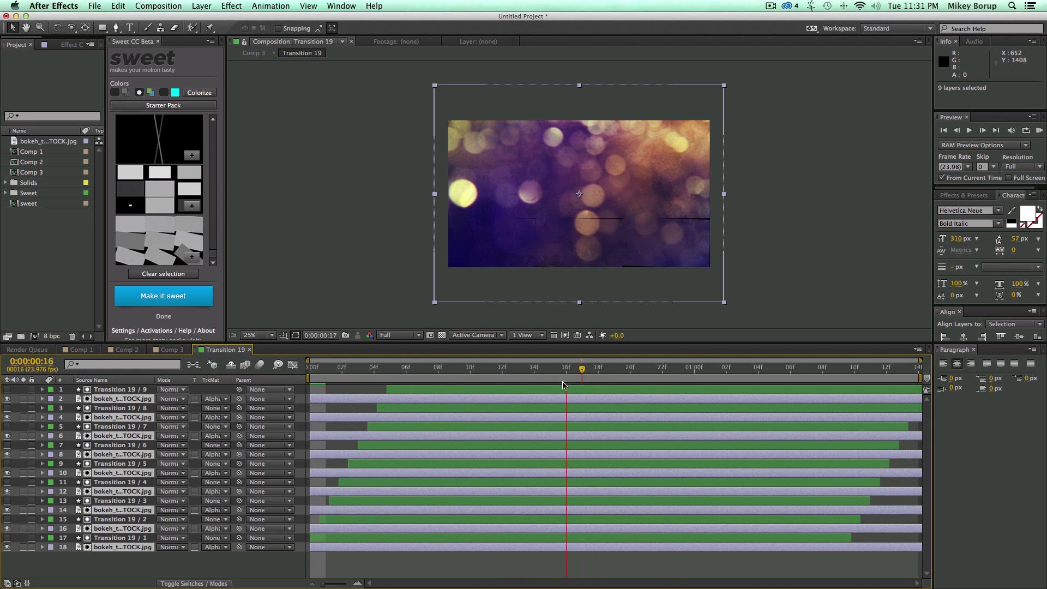
key(space)
key(space)
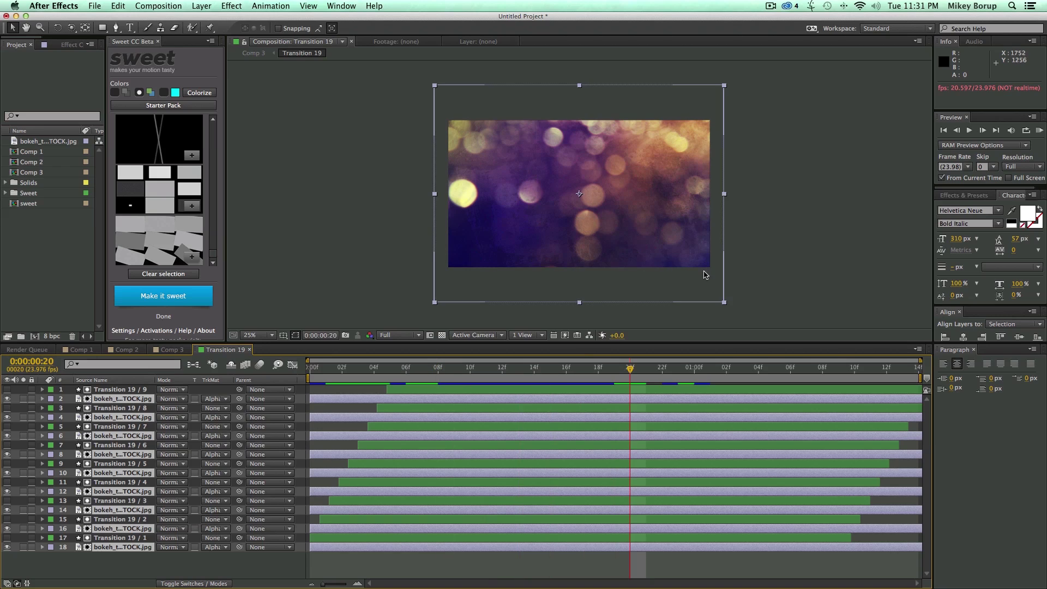
mouse_move(623, 370)
mouse_down()
mouse_move(564, 372)
mouse_move(626, 373)
mouse_up()
Parent each of the nine bokeh layers to the Transition 19 shape layer directly above it.
click(268, 569)
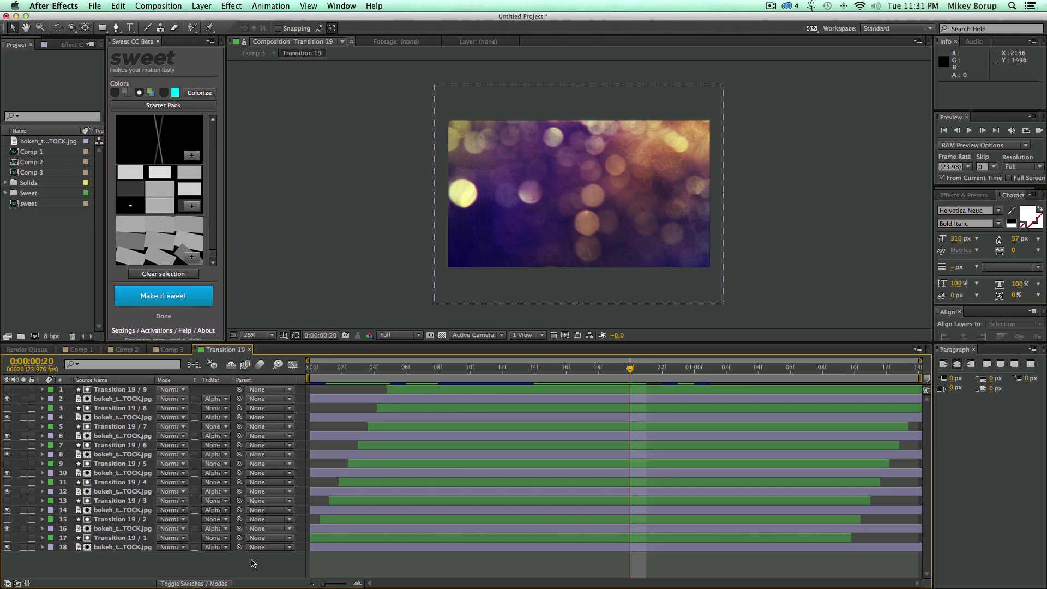
click(322, 548)
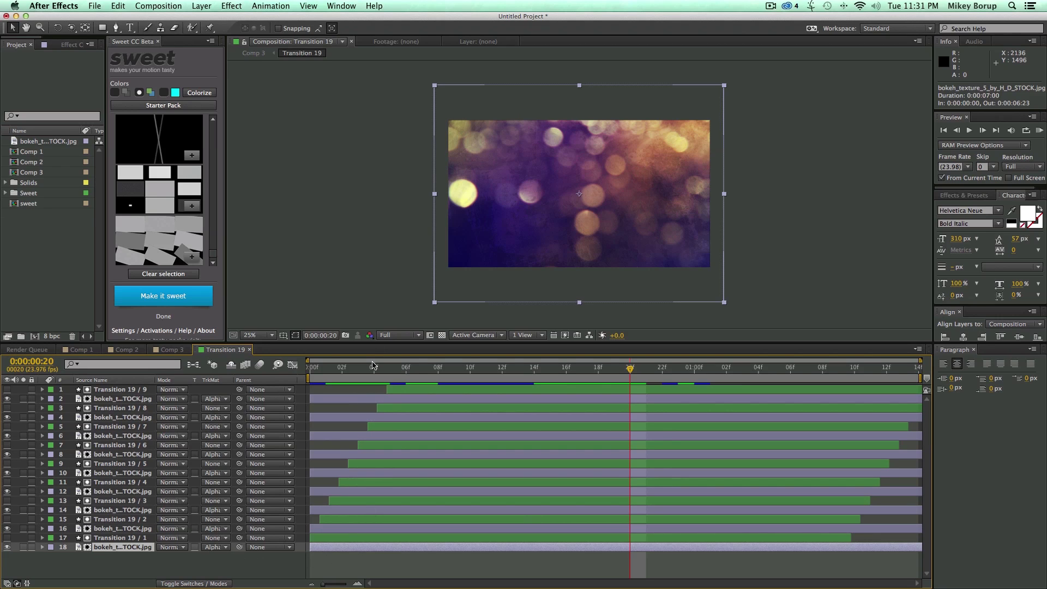
click(273, 563)
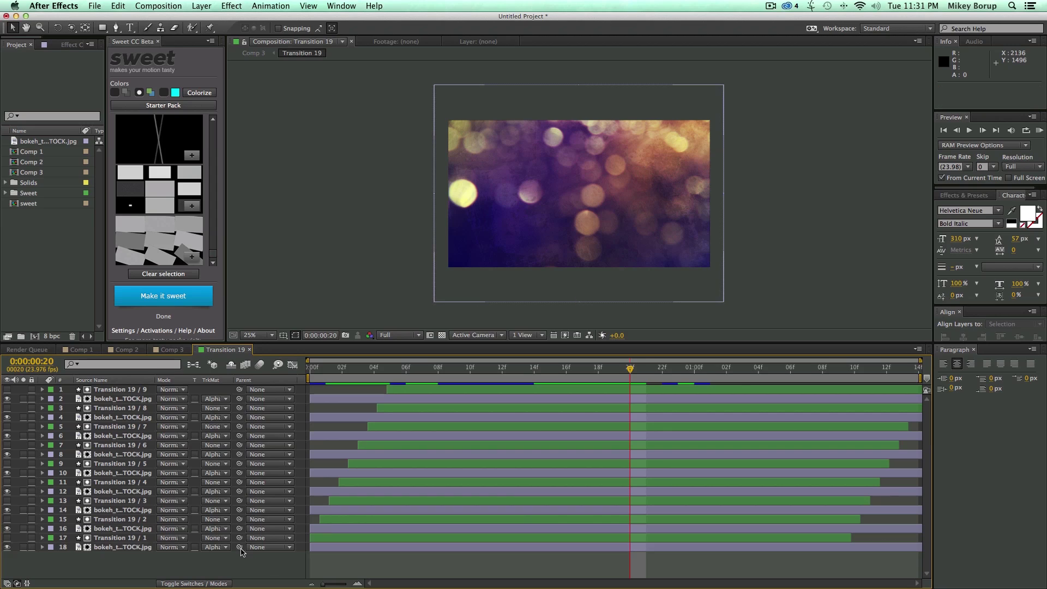
drag(240, 548, 137, 540)
drag(240, 529, 137, 519)
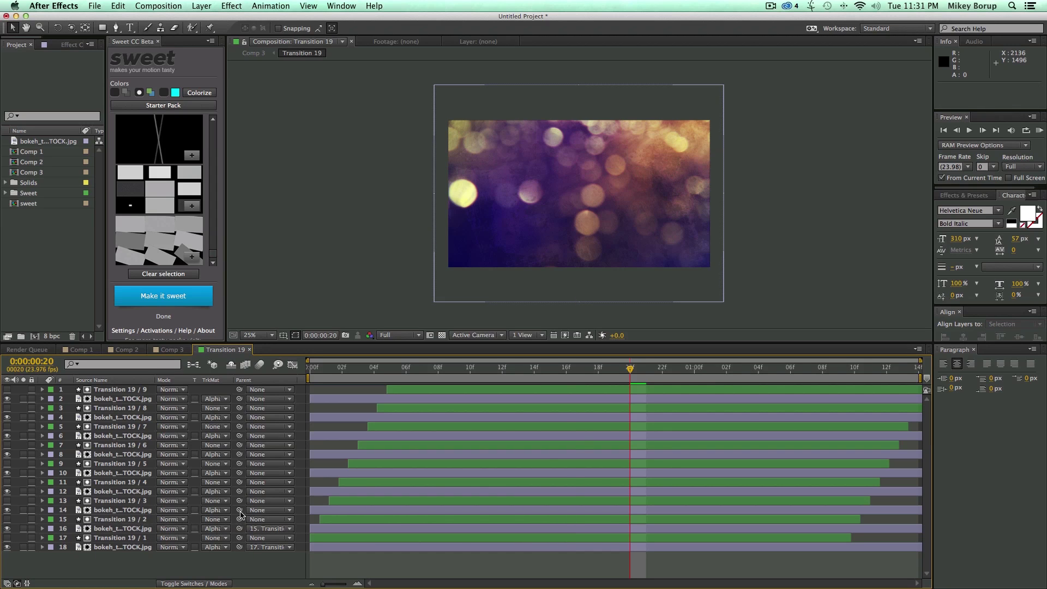
drag(240, 511, 138, 501)
drag(240, 492, 143, 482)
drag(239, 473, 136, 463)
drag(240, 454, 136, 445)
drag(239, 435, 147, 428)
drag(240, 418, 134, 409)
drag(239, 398, 142, 392)
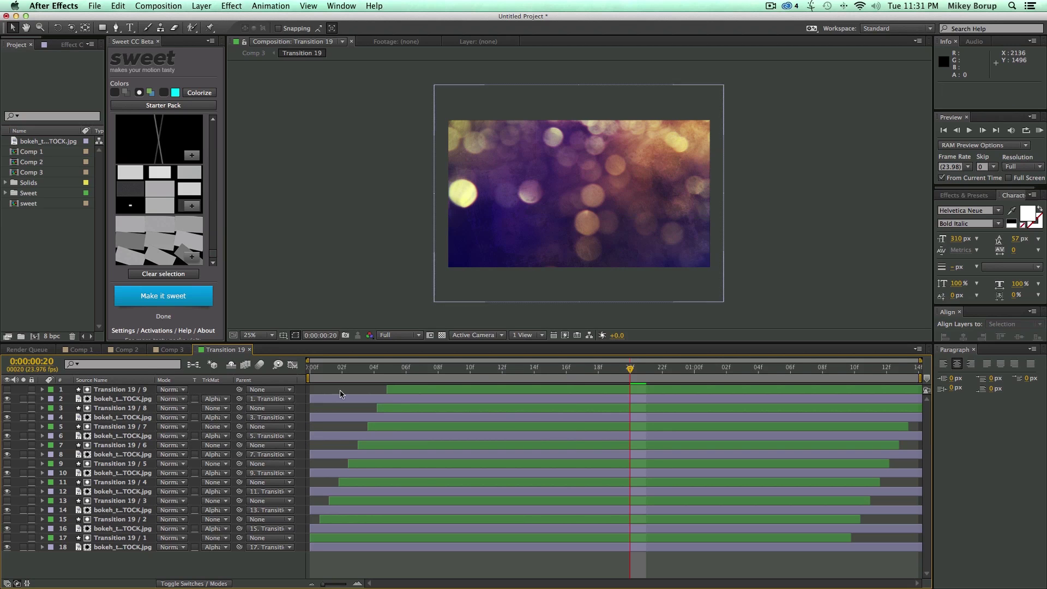
Play the Transition 19 composition from the first frame several times to review the parented bokeh animation.
drag(598, 367, 310, 364)
key(space)
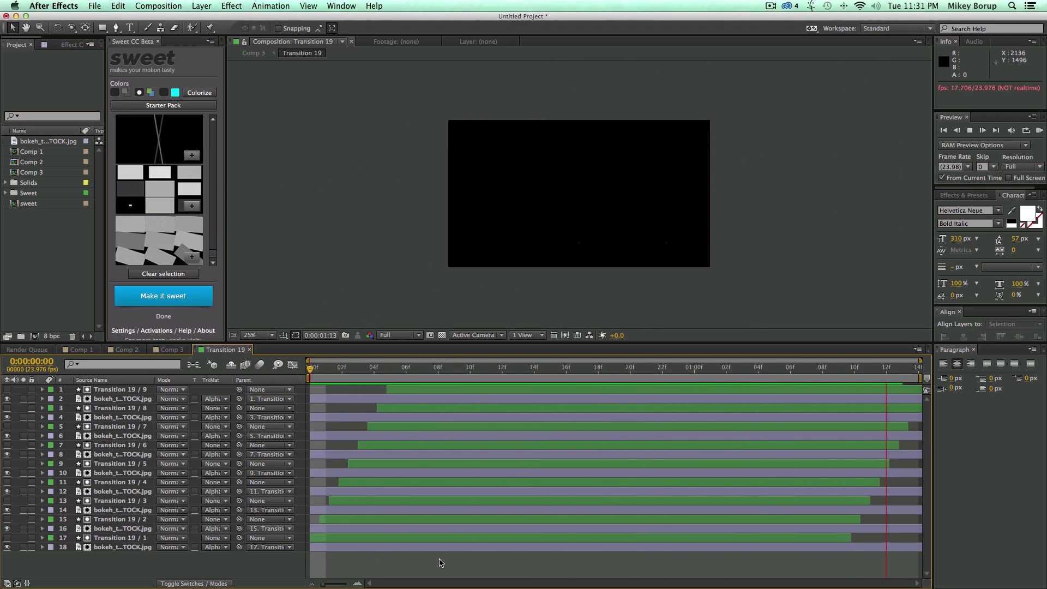
click(514, 369)
key(space)
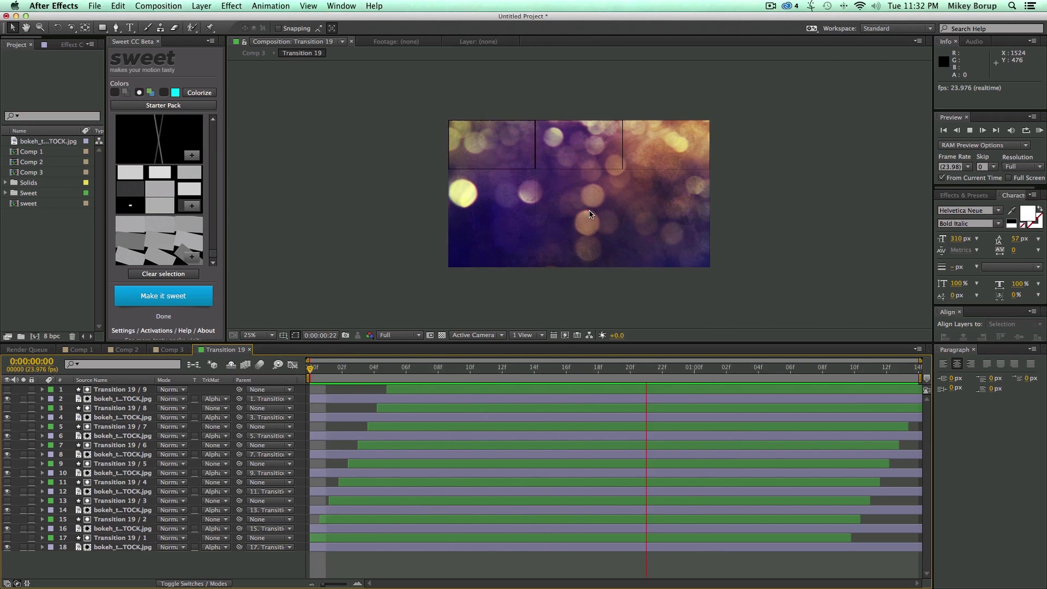
key(space)
key(space)
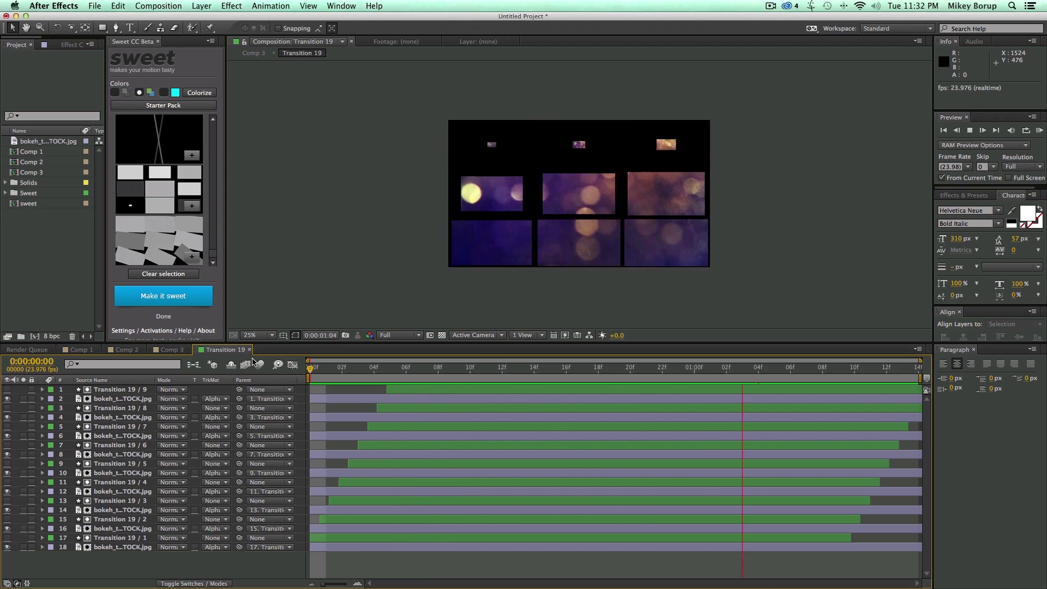
click(376, 368)
key(space)
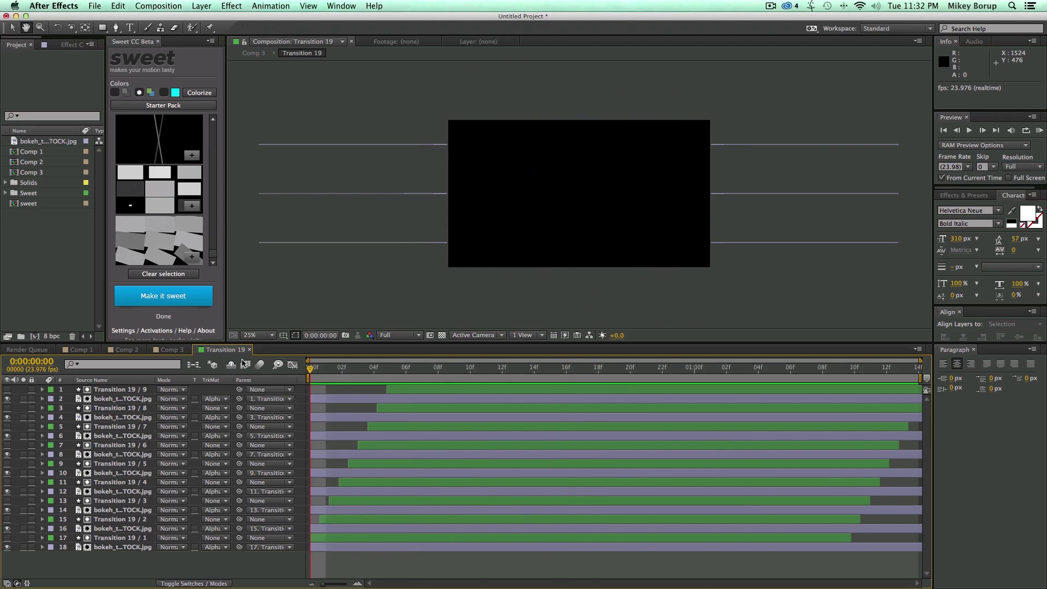
key(space)
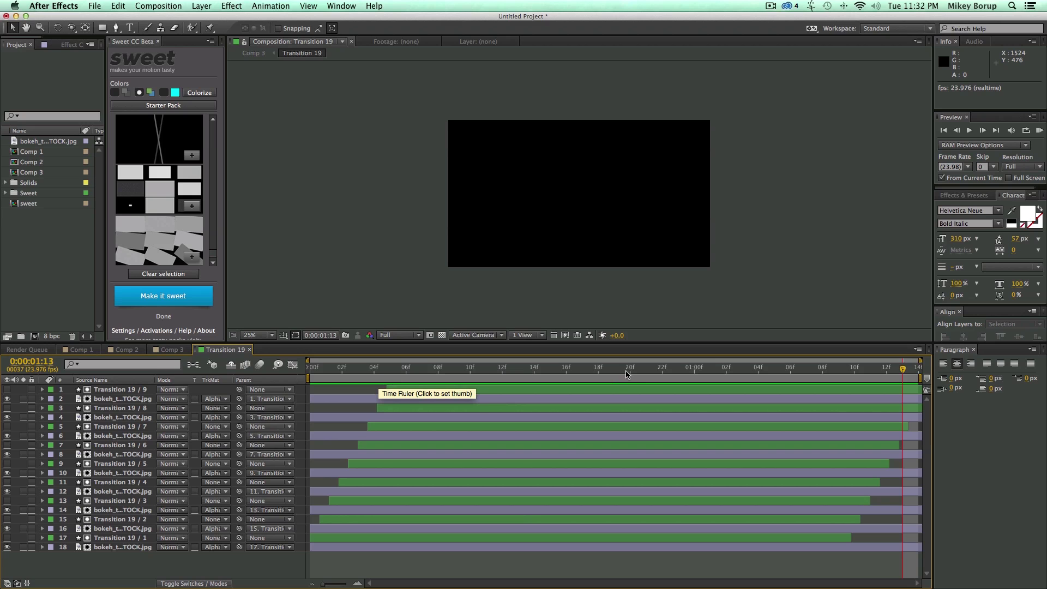
key(space)
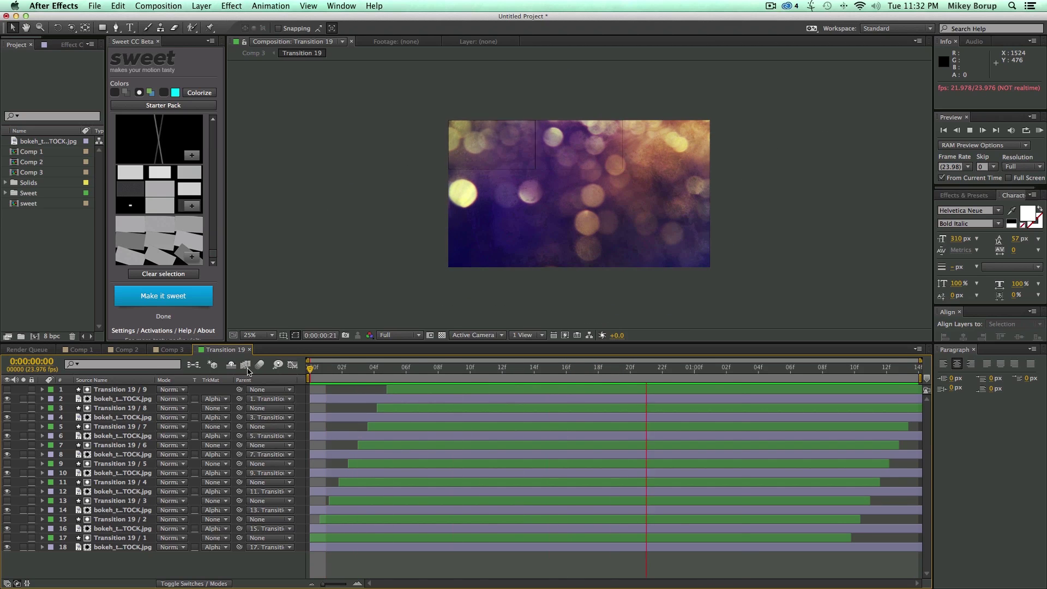
Return to Comp 3, play the bokeh version of Transition 19 and scrub back to about 0:00:00:20.
click(170, 350)
key(space)
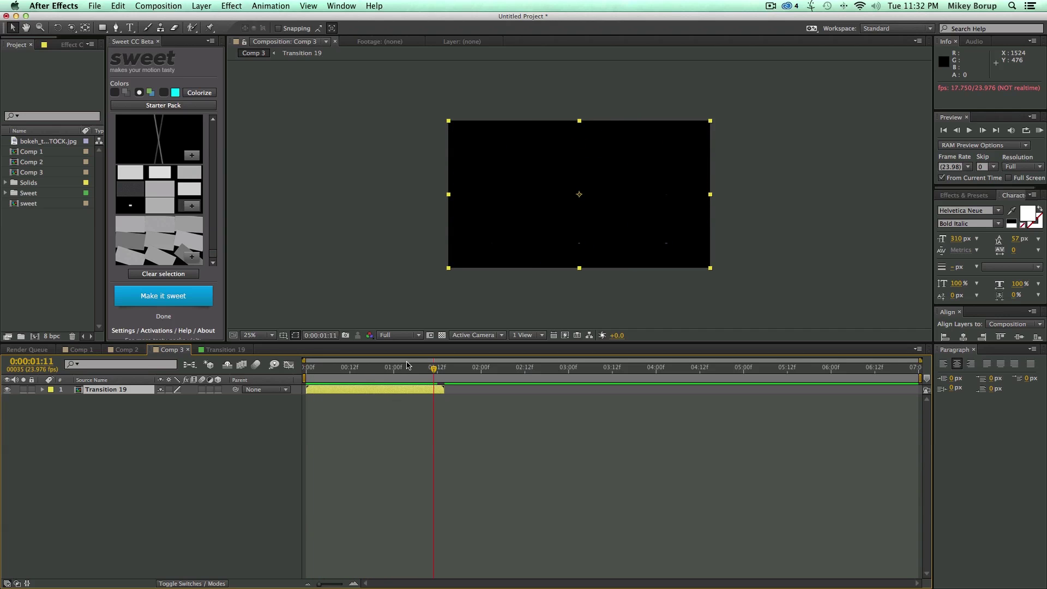
click(393, 376)
mouse_move(393, 375)
mouse_down()
mouse_move(309, 377)
mouse_move(379, 380)
mouse_up()
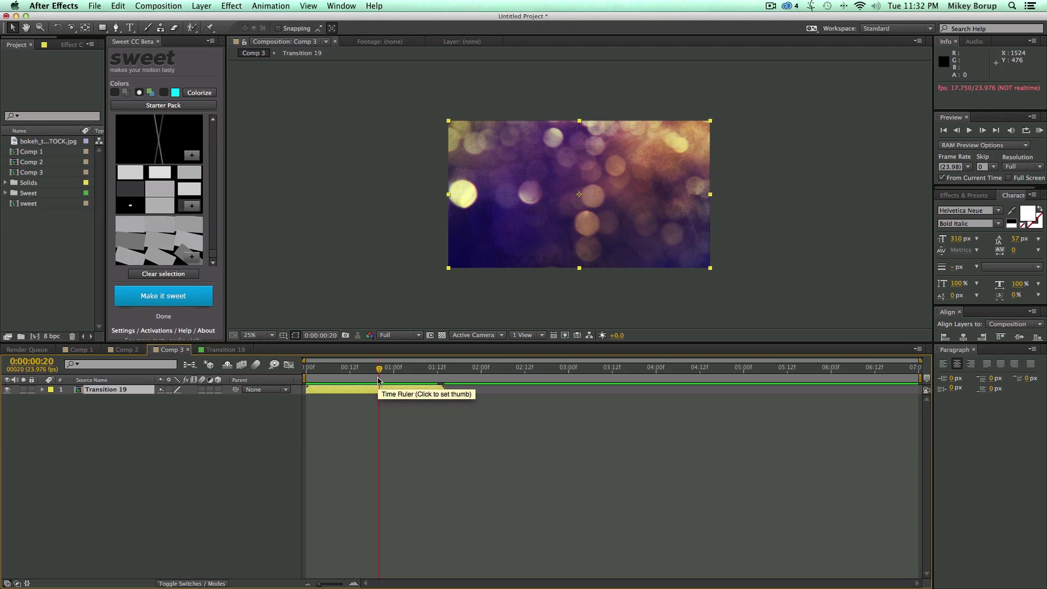
drag(379, 375, 375, 371)
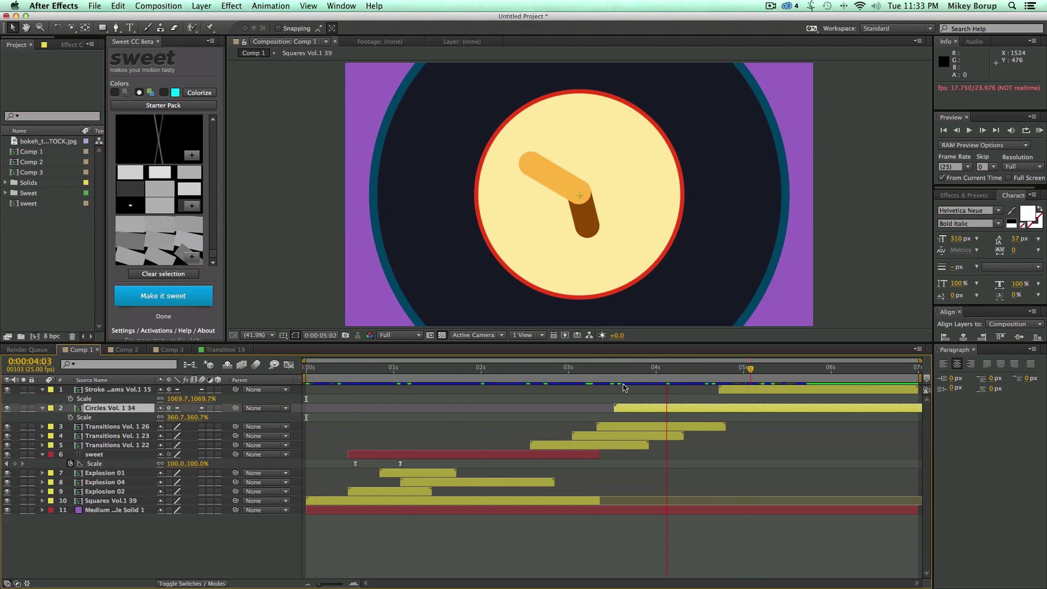
Return Comp 1 to its first frame.
key(Home)
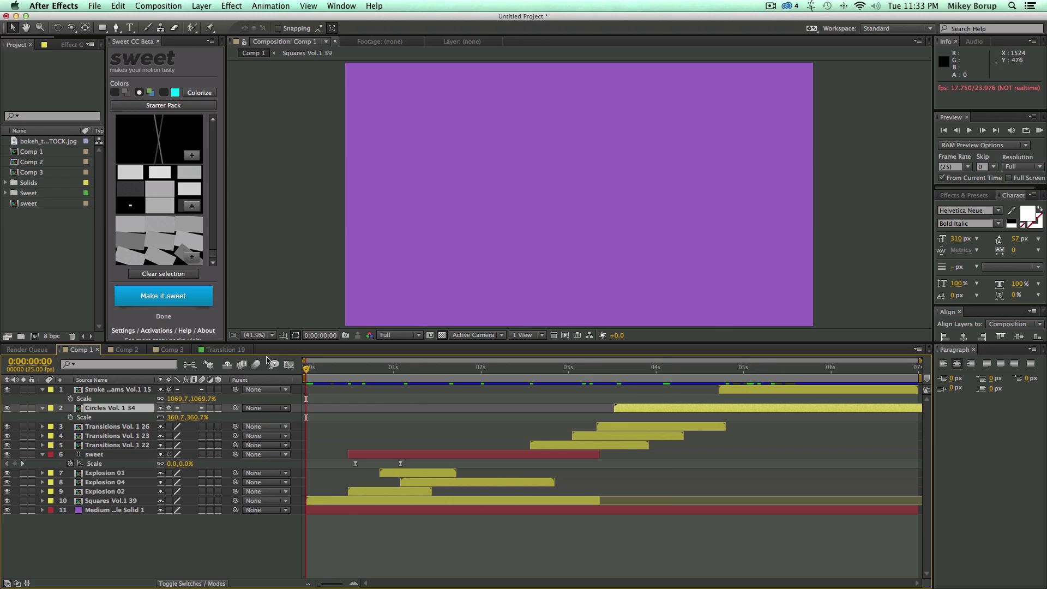